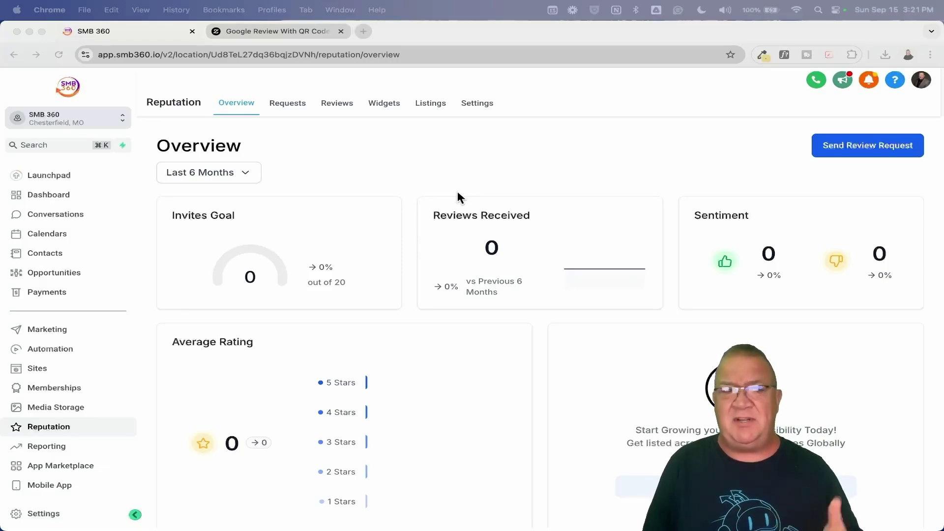
- Delete the existing Review QR code from Reputation Settings > Reviews QR
left_click(476, 105)
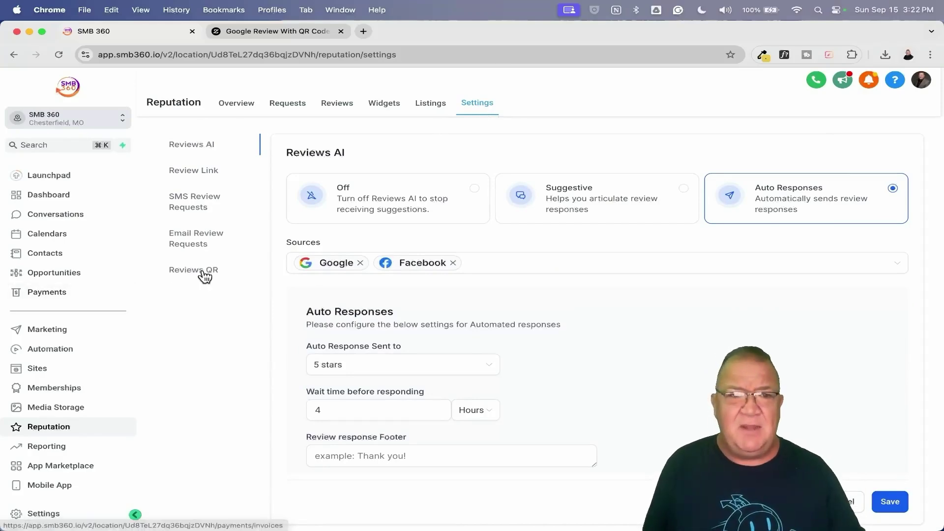
left_click(174, 276)
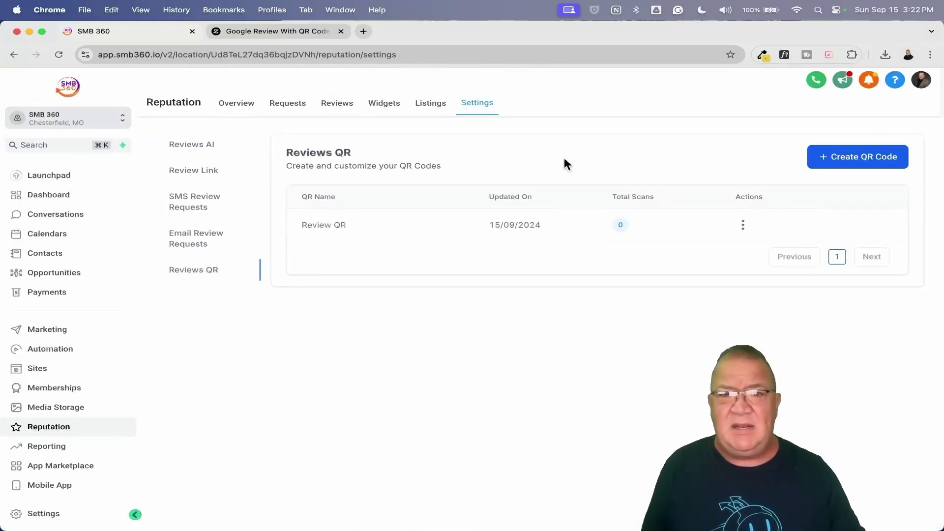
left_click(743, 225)
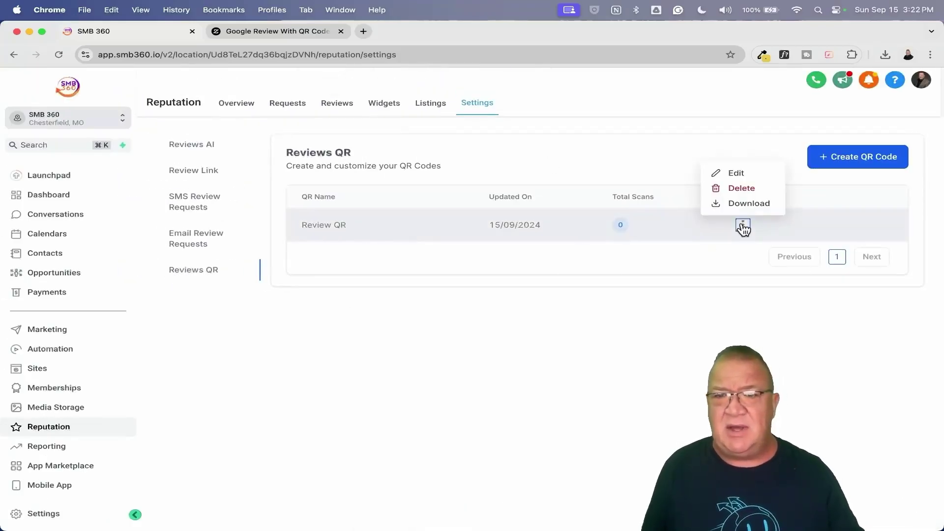
left_click(728, 190)
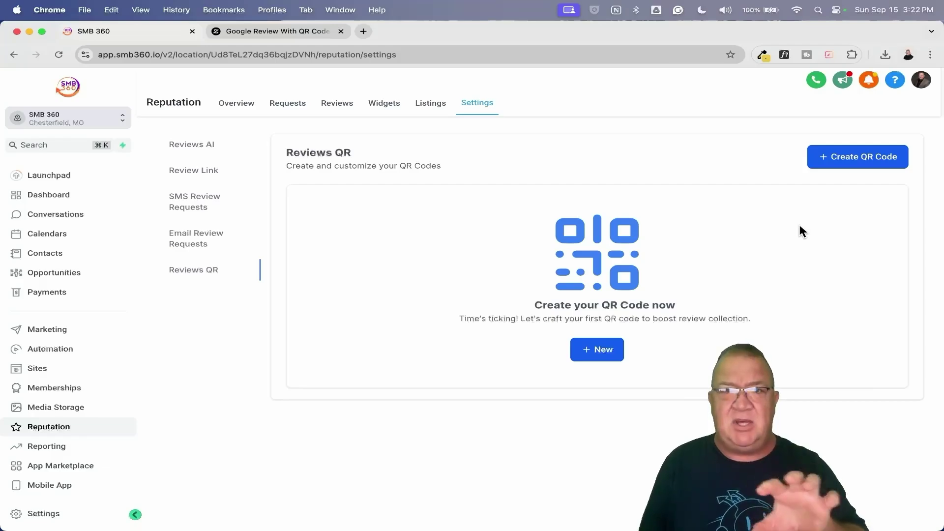
- Start a new review QR design, inspect the Drop a Review heading, and add an image block on top
left_click(850, 159)
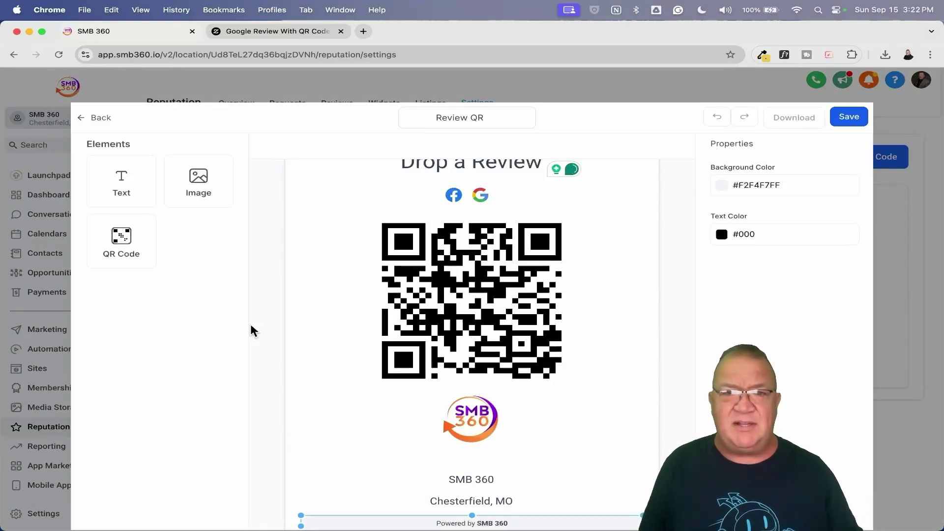
scroll(347, 322, "up", 1)
left_click(521, 197)
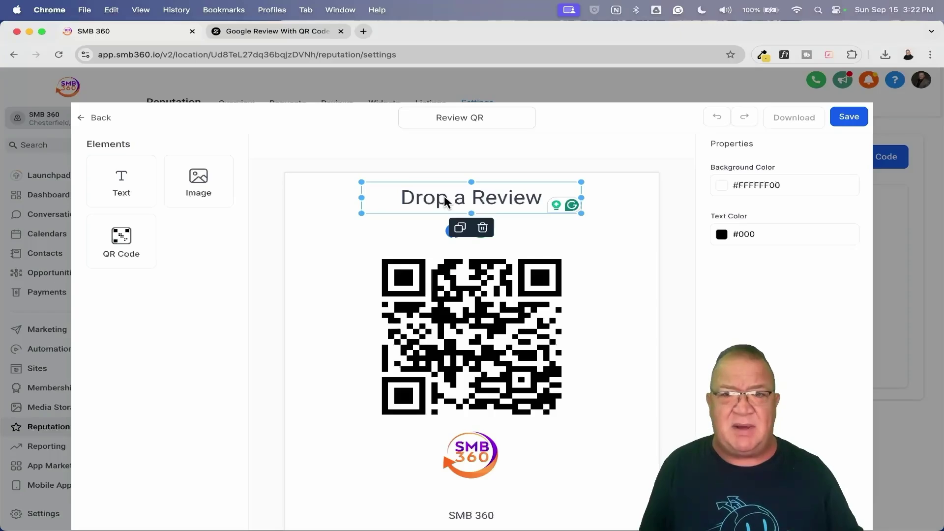
left_click(596, 231)
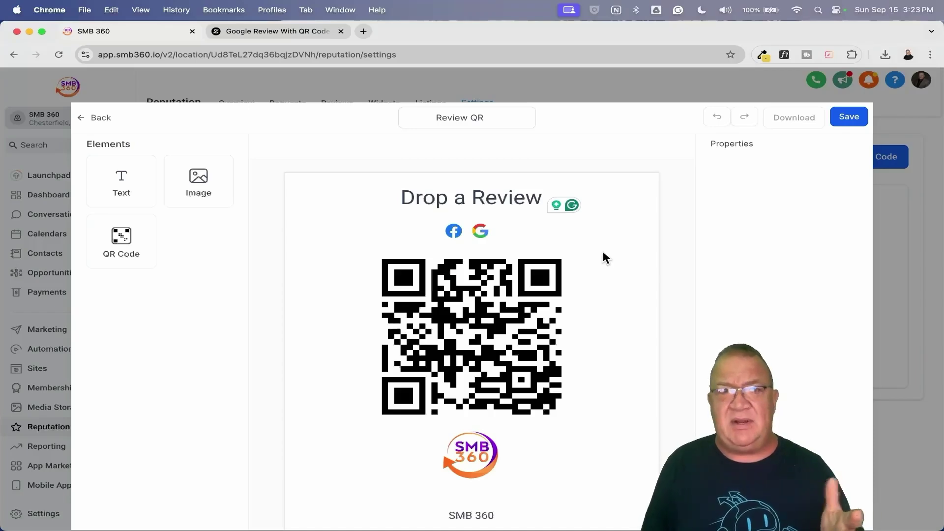
scroll(605, 256, "down", 3)
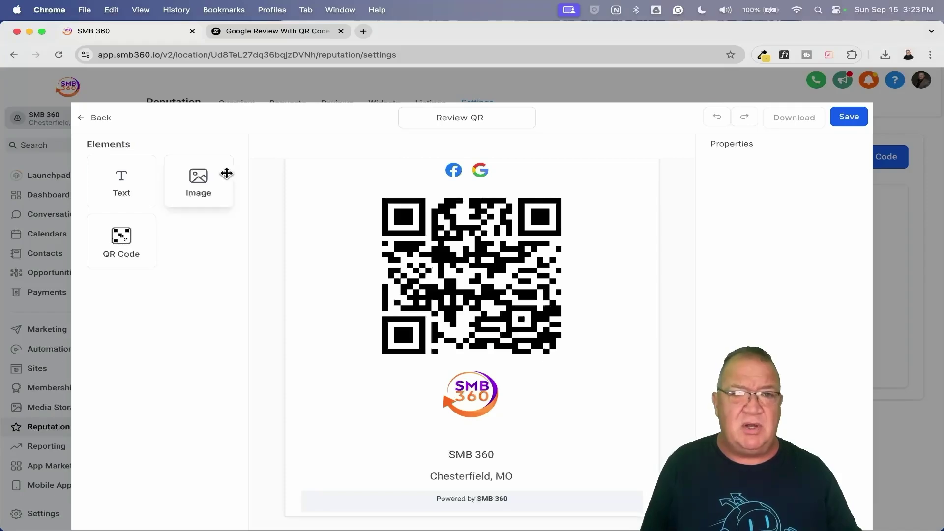
left_click_drag(185, 200, 429, 186)
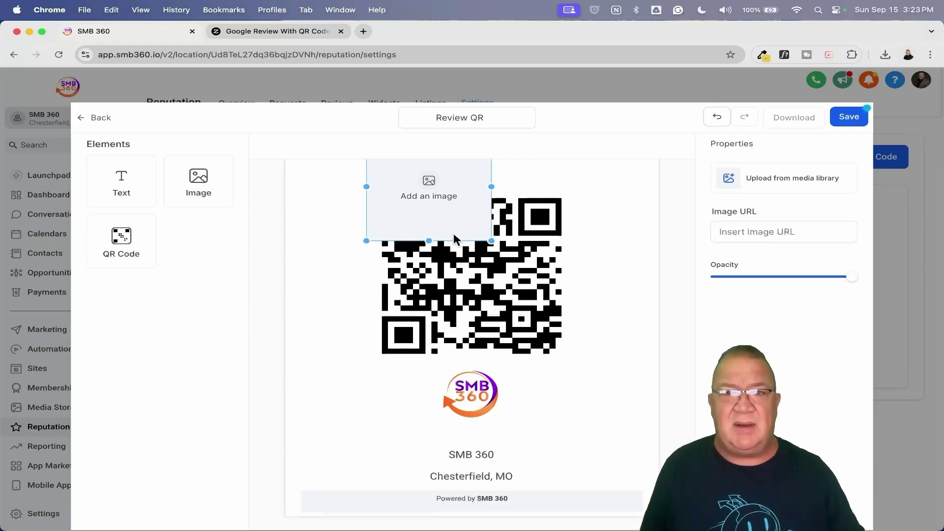
- Move the image block off the heading to the bottom-left beside SMB 360
scroll(453, 233, "up", 2)
right_click(427, 248)
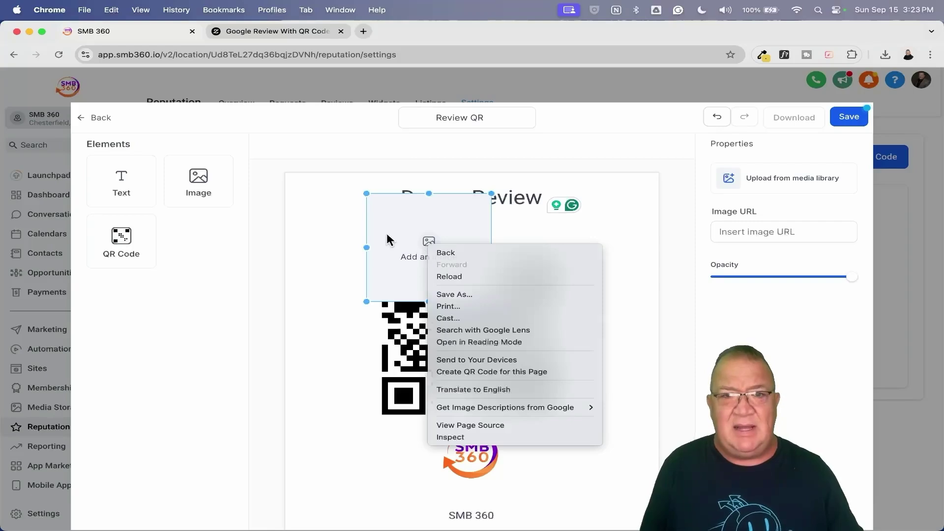
left_click(666, 217)
left_click_drag(454, 253, 372, 282)
left_click_drag(320, 257, 318, 506)
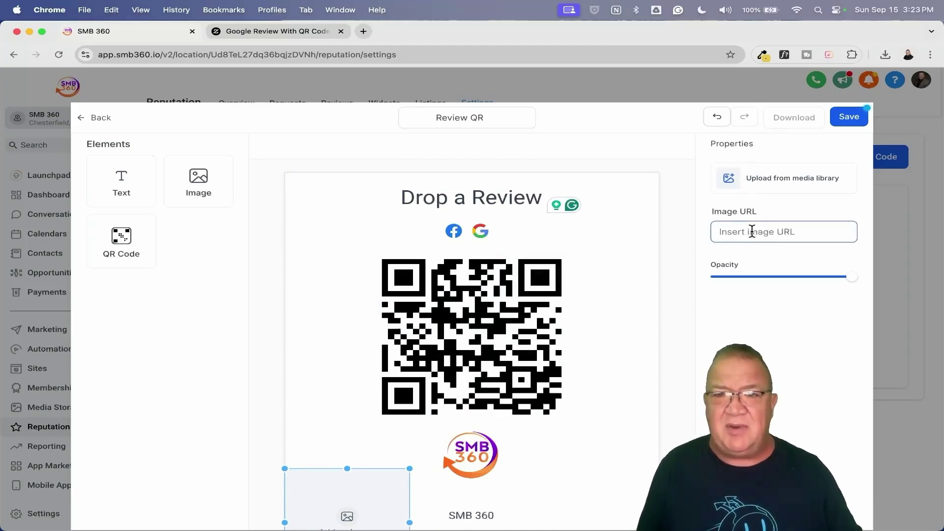
- Remove the image from the SMB 360 logo block
left_click(485, 344)
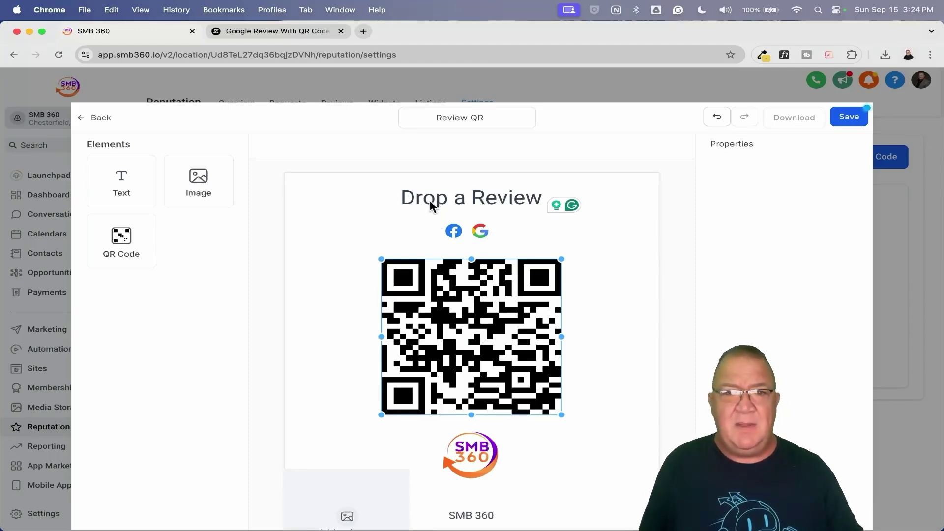
left_click(471, 465)
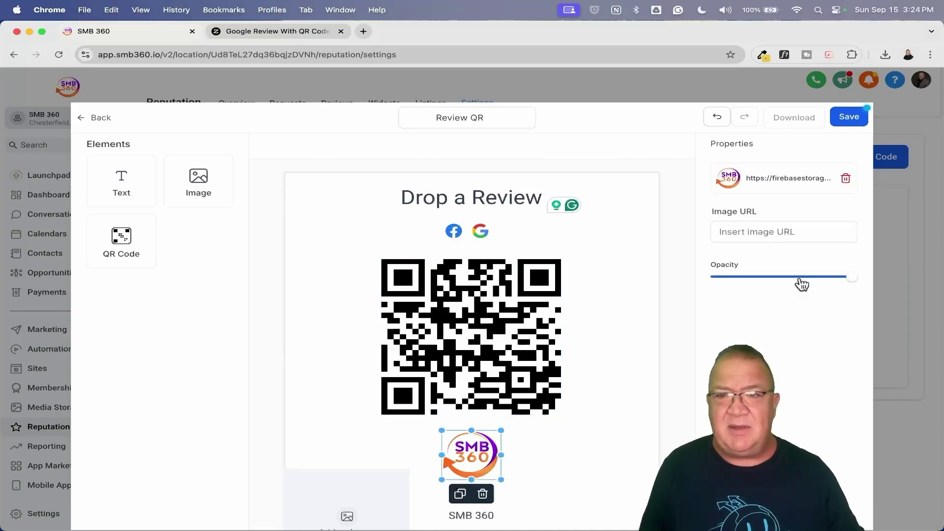
left_click(846, 178)
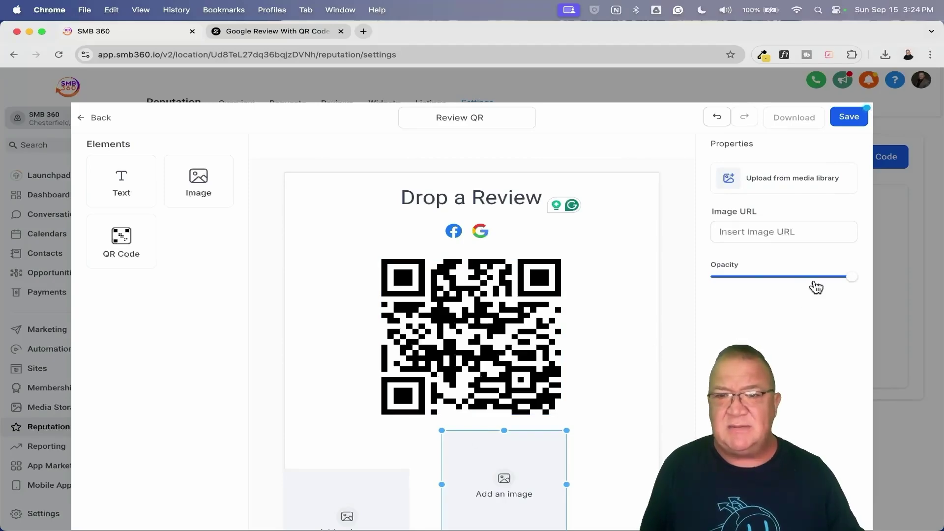
right_click(527, 484)
left_click(482, 479)
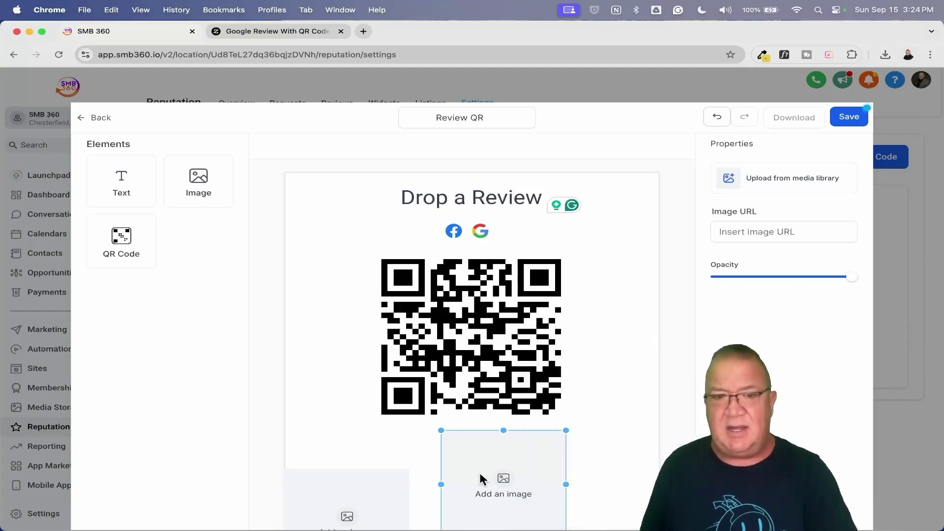
- Reposition an image block around the QR code and Google icon
scroll(481, 480, "down", 3)
left_click_drag(479, 433, 246, 196)
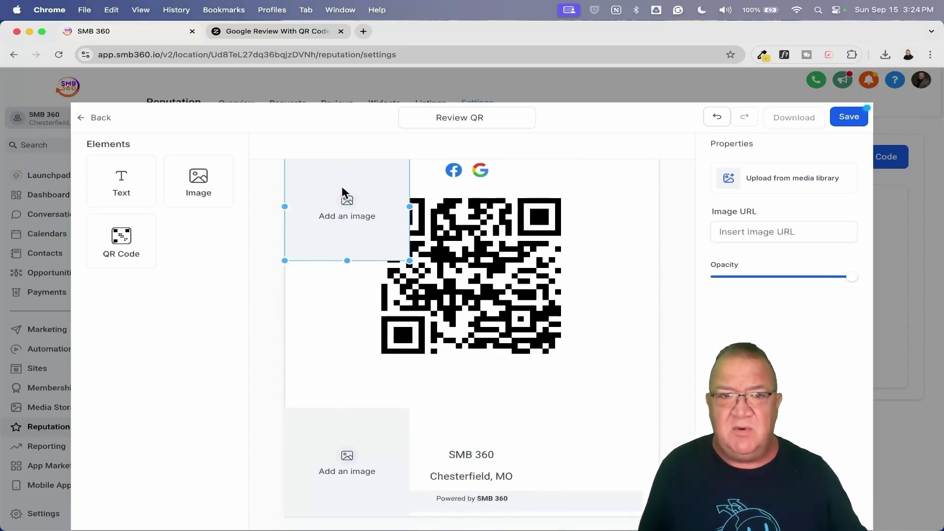
left_click_drag(344, 196, 592, 224)
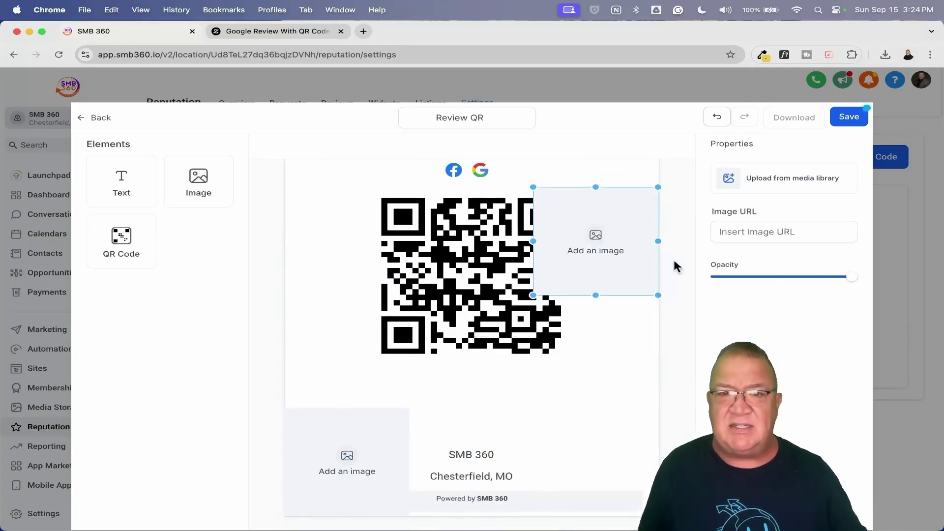
left_click_drag(616, 262, 613, 178)
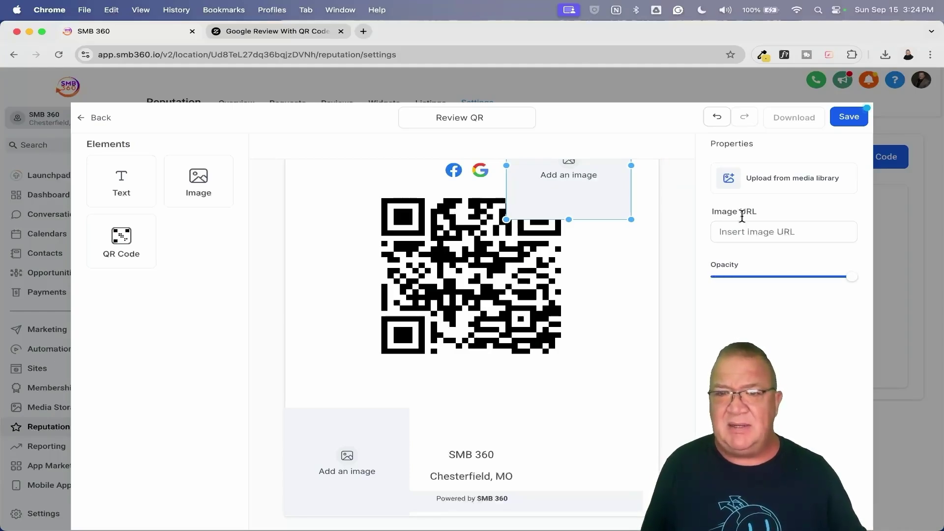
left_click_drag(594, 195, 594, 299)
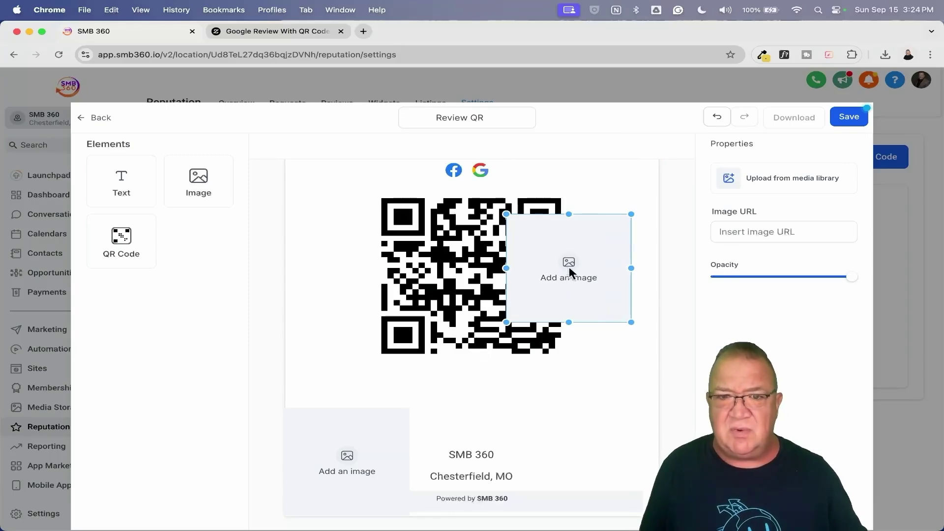
- Leave the QR designer without saving, back to the empty Reviews QR list
right_click(593, 259)
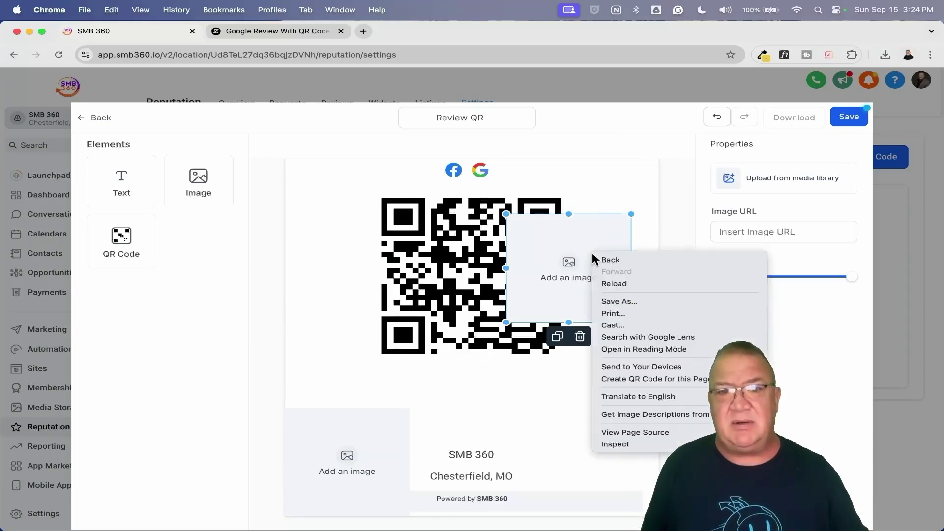
left_click(593, 259)
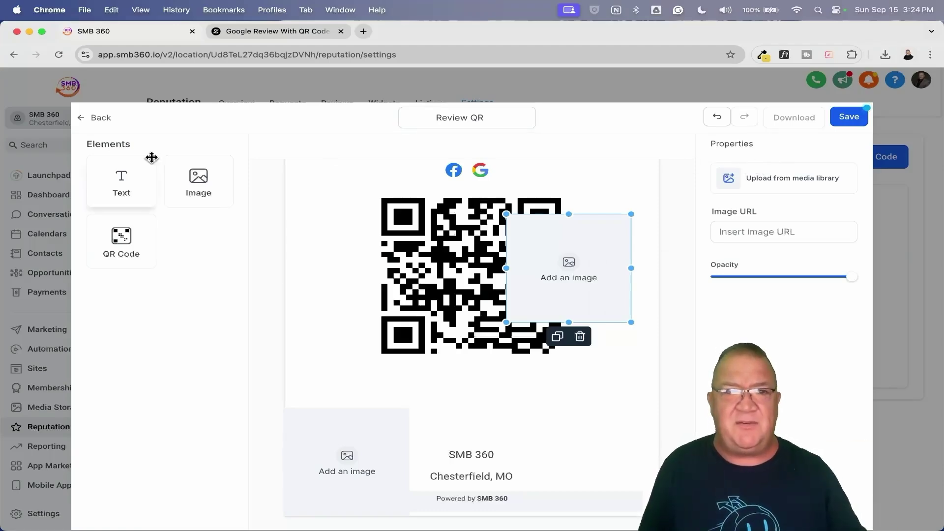
left_click(93, 118)
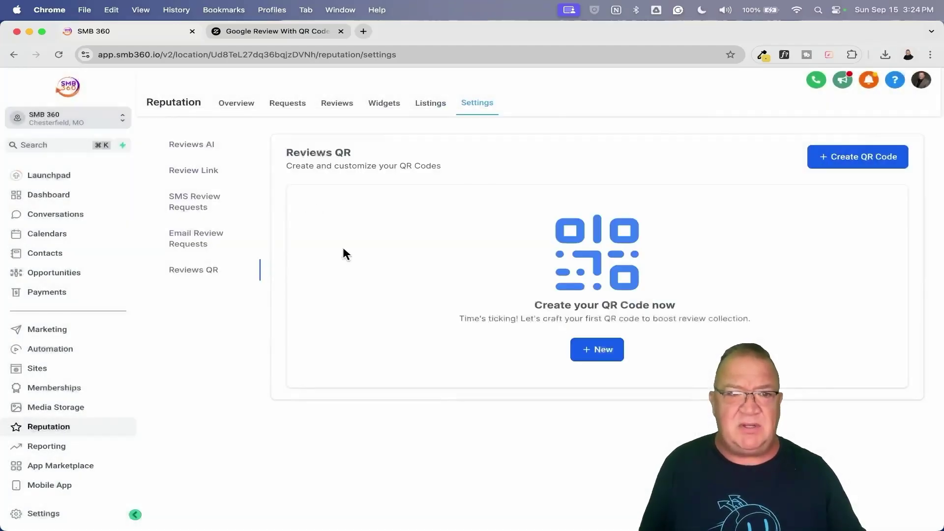
- Go to the Sites QR Codes page and open the Create QR Code dialog
left_click(36, 370)
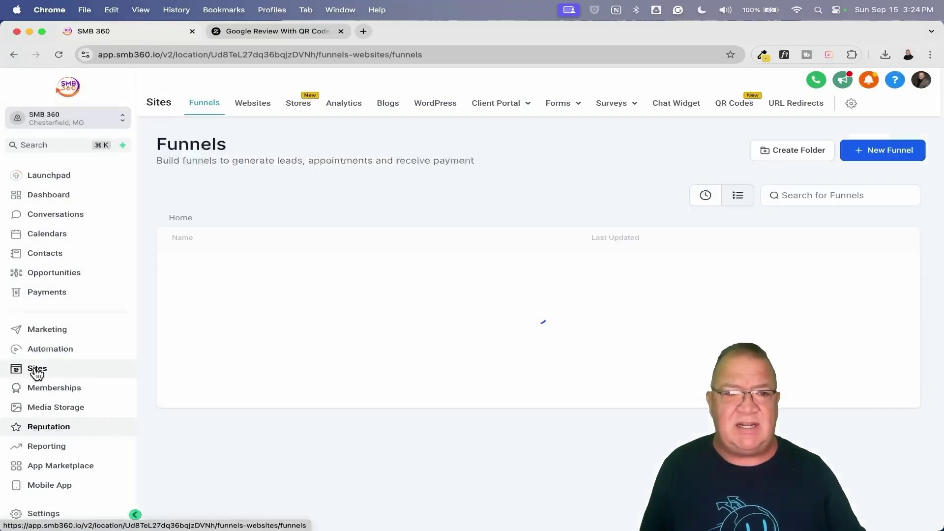
scroll(738, 120, "up", 5)
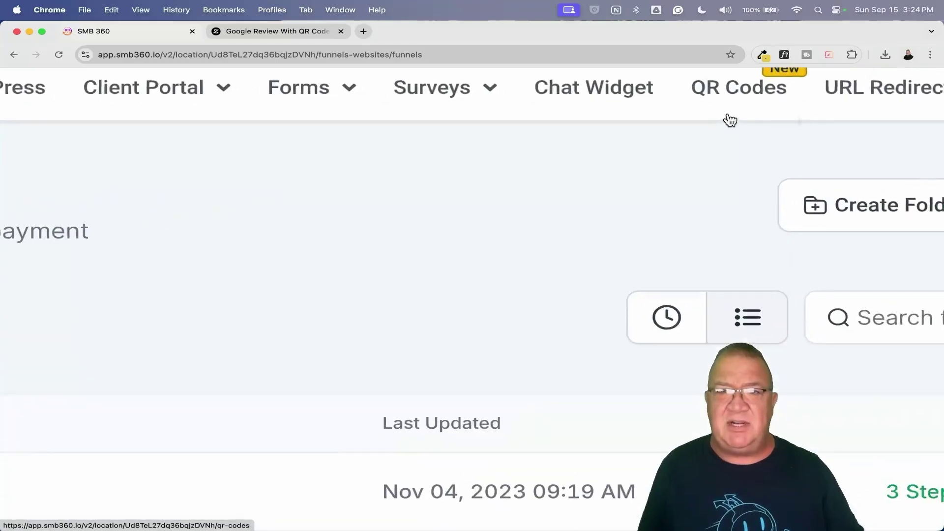
scroll(731, 120, "down", 5)
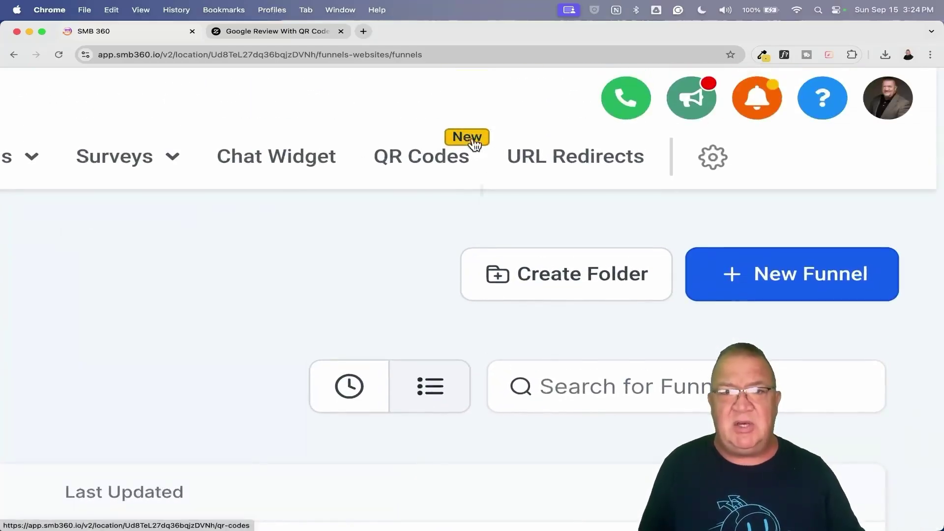
scroll(474, 144, "down", 5)
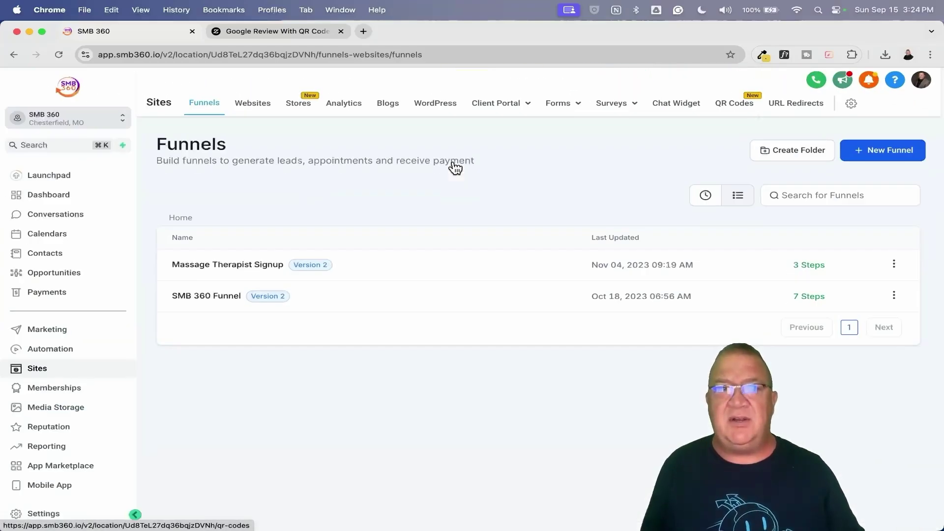
left_click(734, 103)
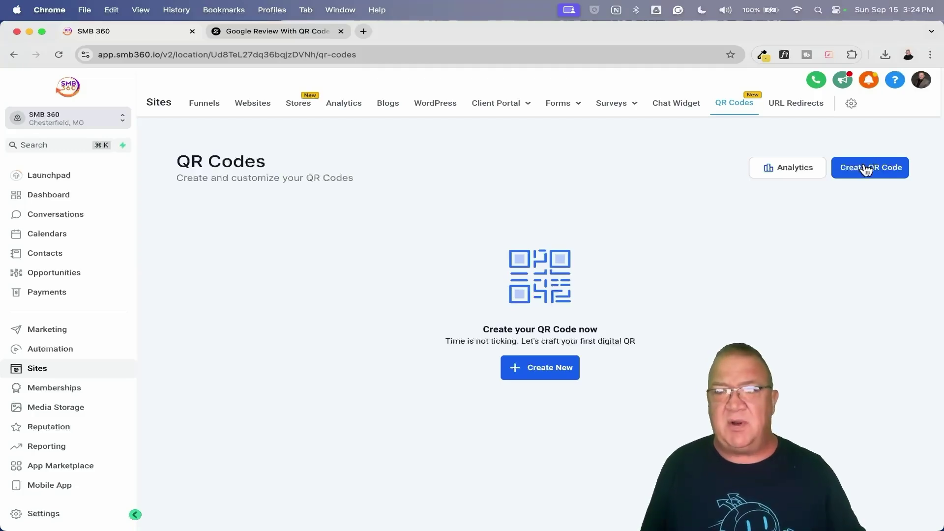
left_click(532, 368)
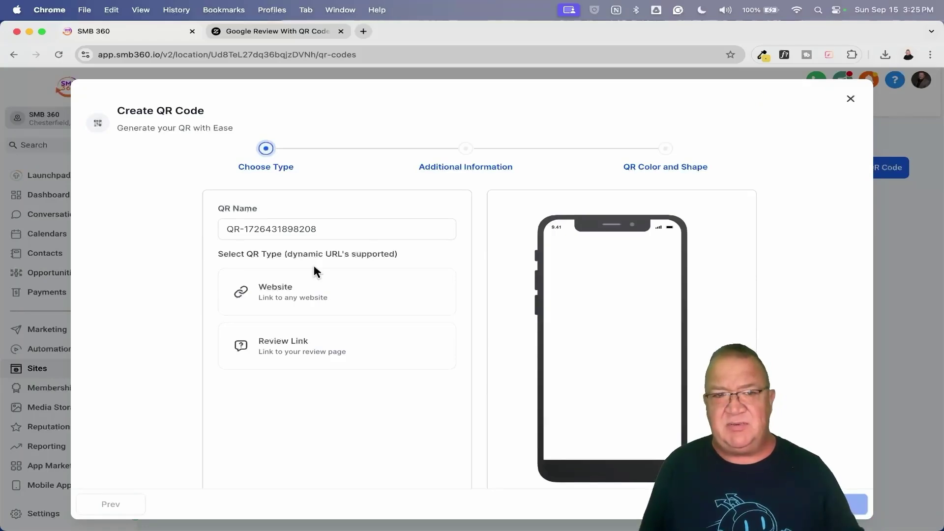
- Name the QR code 'Review QR 1', pick Website, then view the Zazzle review card page
left_click(368, 236)
left_click_drag(320, 230, 152, 236)
type("Review QR 1")
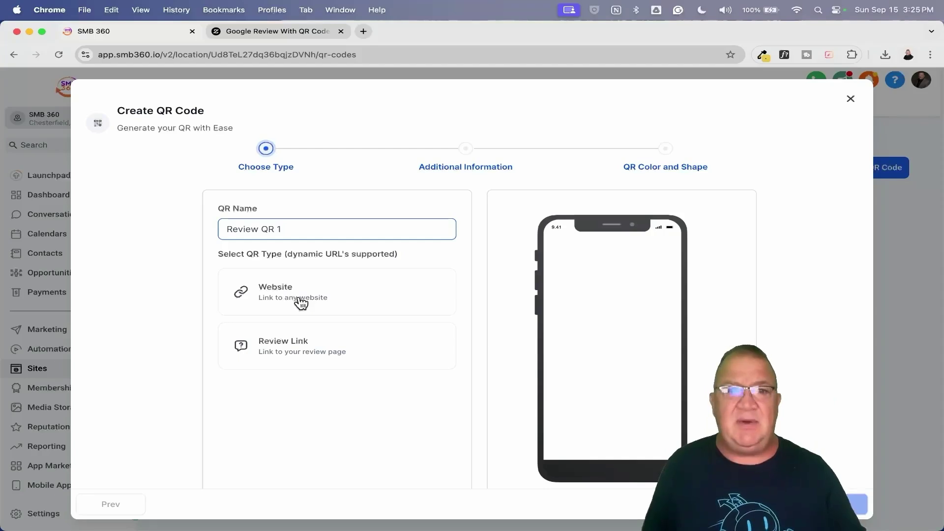
left_click(301, 299)
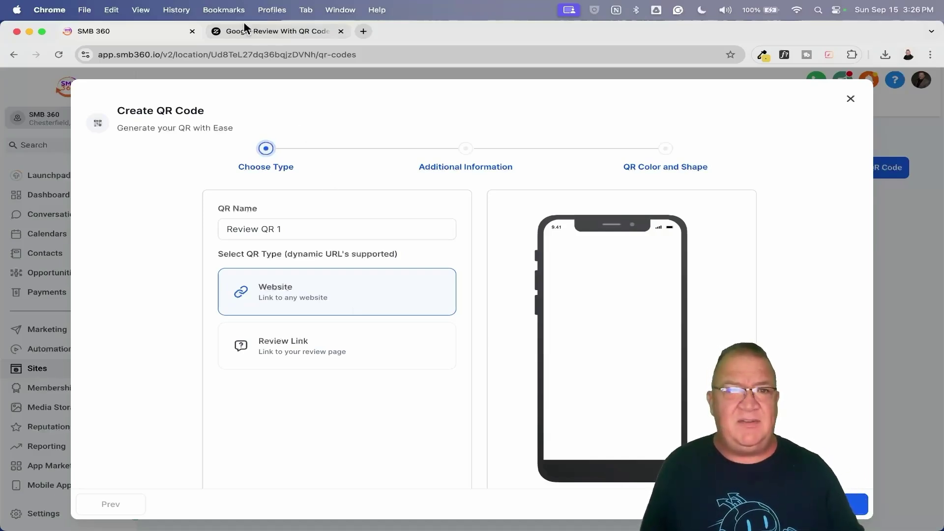
left_click(273, 30)
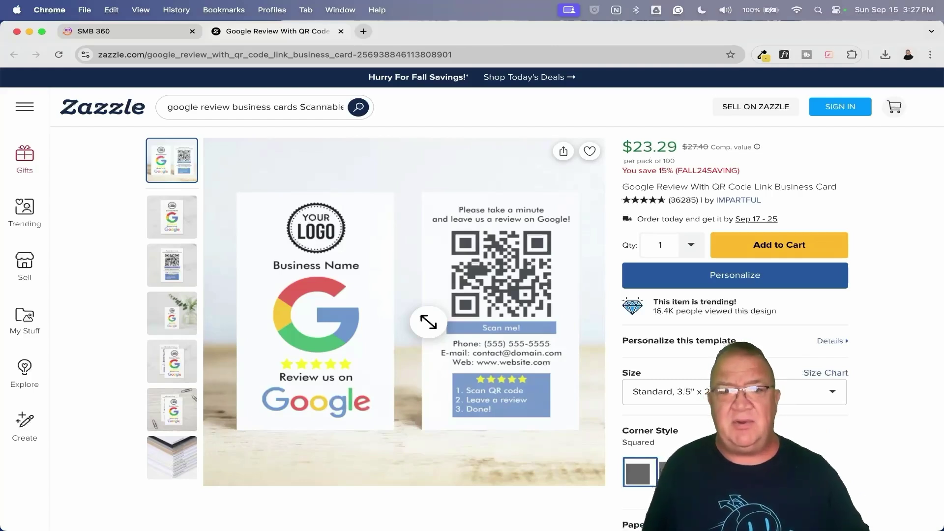
left_click(129, 30)
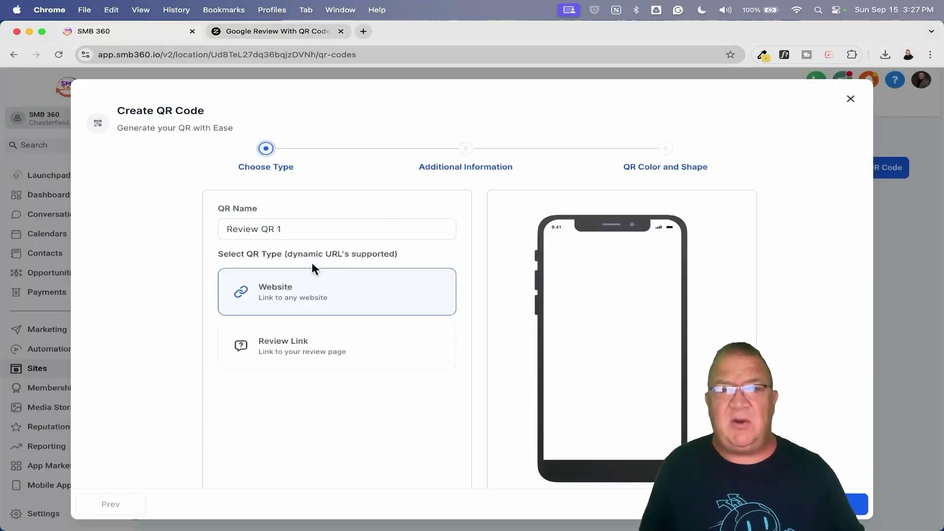
left_click(282, 348)
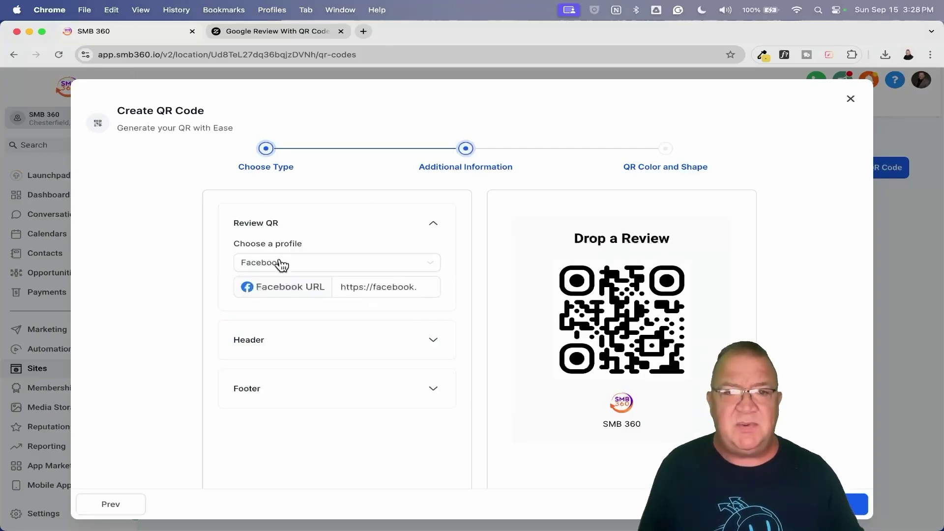
left_click(309, 264)
left_click(313, 308)
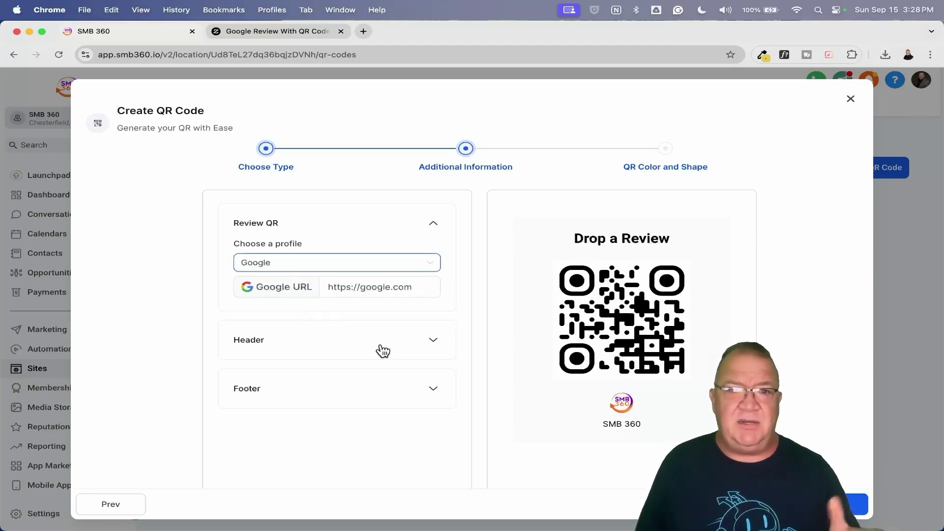
left_click(378, 287)
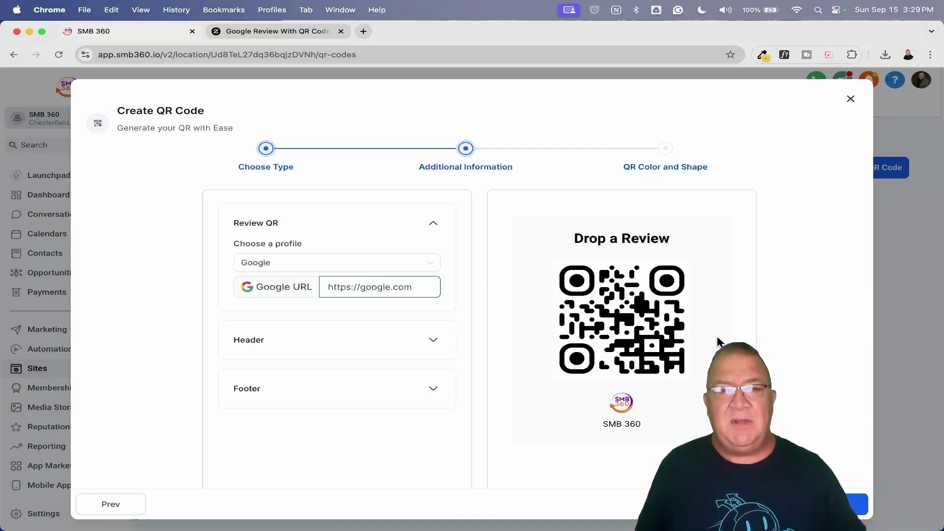
left_click(436, 344)
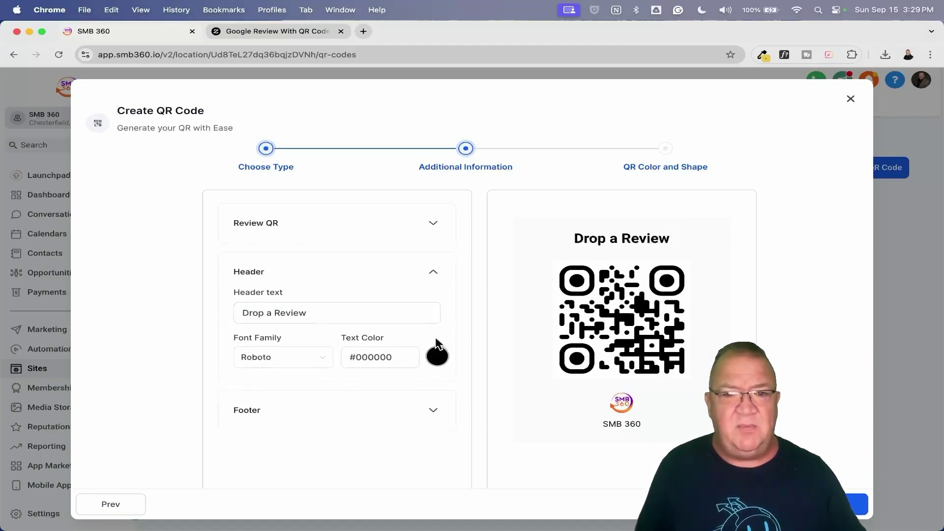
- Change the header to 'Leave Us a Review' in red #D41515, check the footer, and continue
scroll(436, 339, "down", 2)
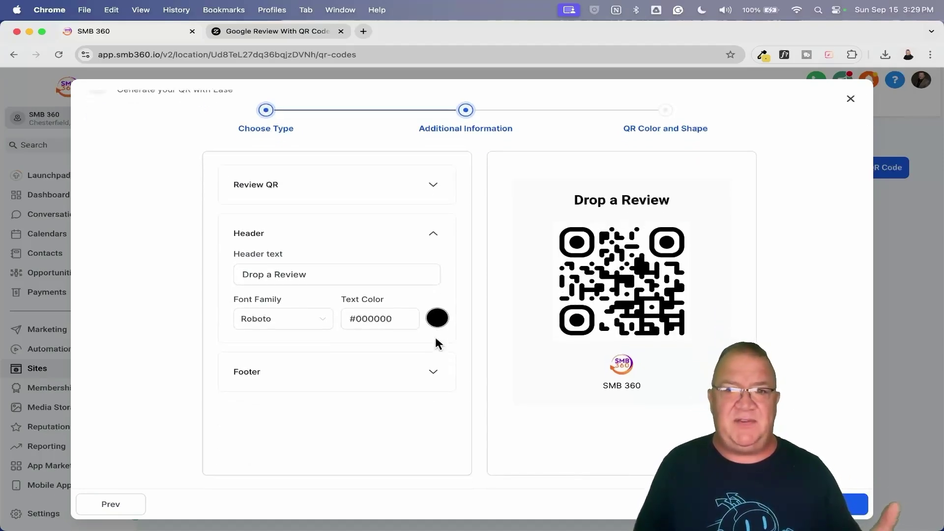
left_click_drag(308, 274, 131, 273)
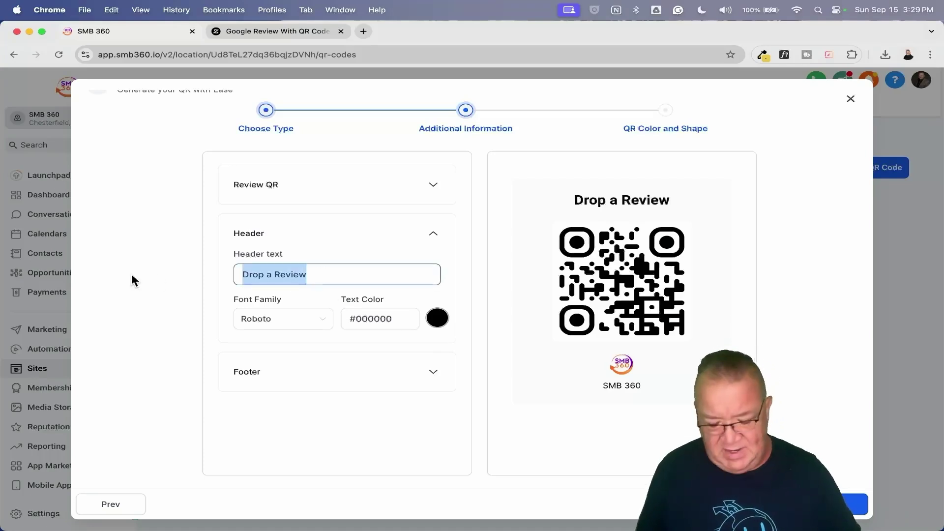
type("Leave Us ")
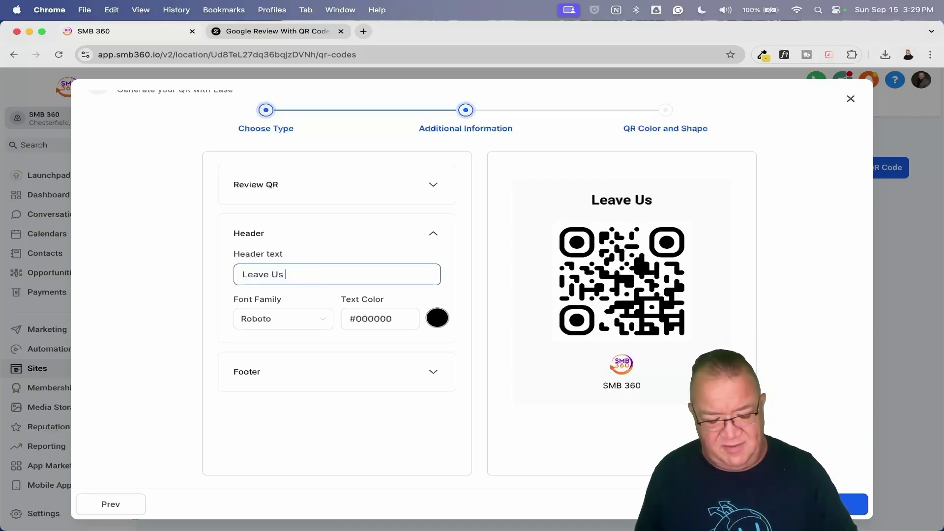
type("a Review")
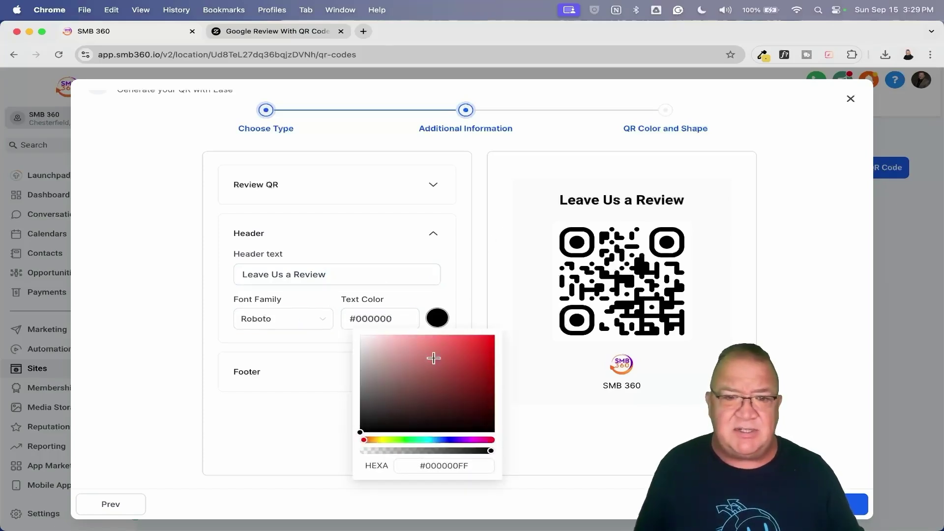
left_click(481, 351)
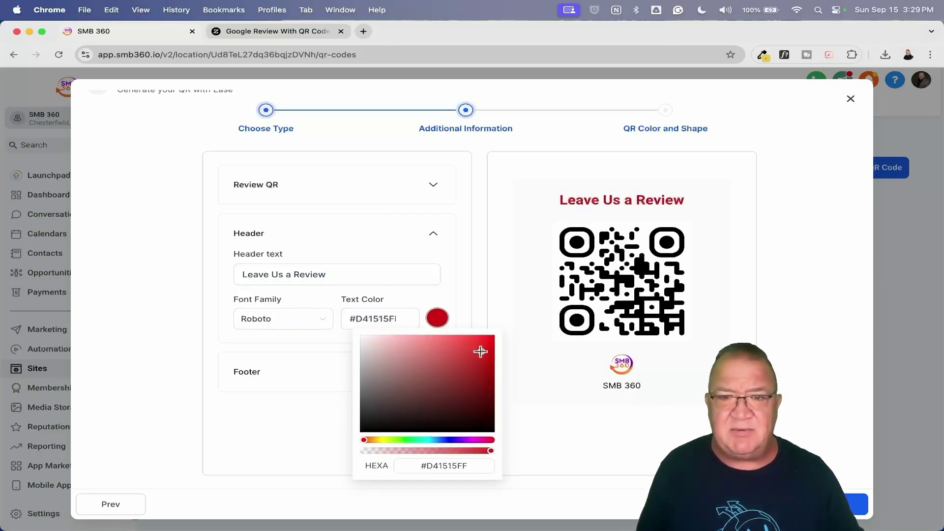
left_click(457, 278)
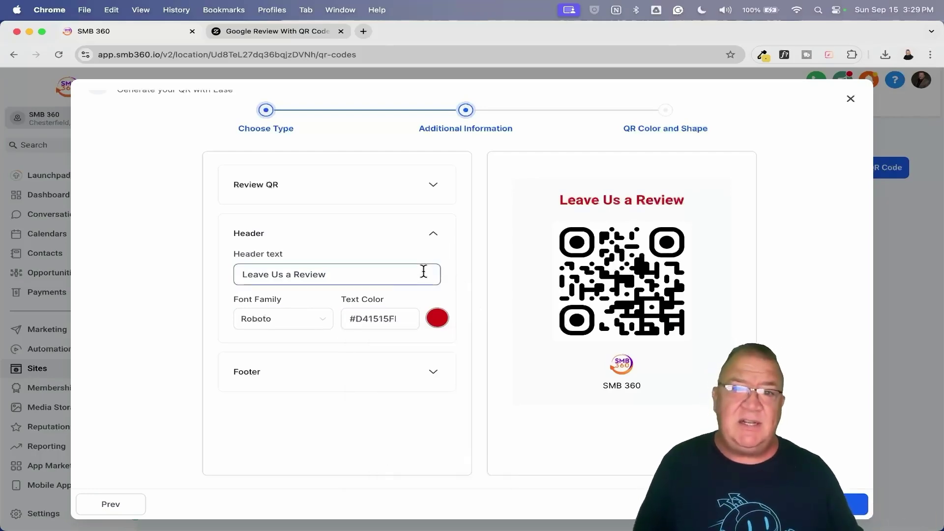
left_click(432, 372)
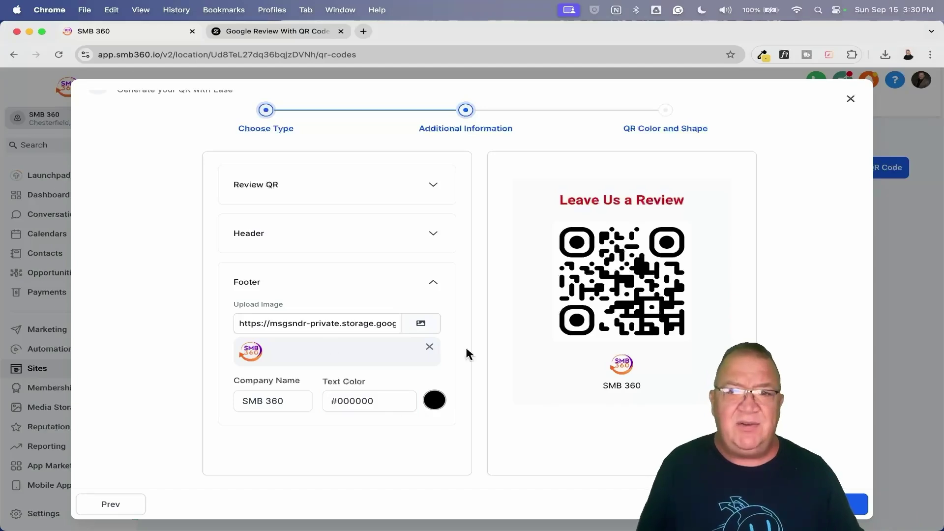
scroll(353, 401, "up", 2)
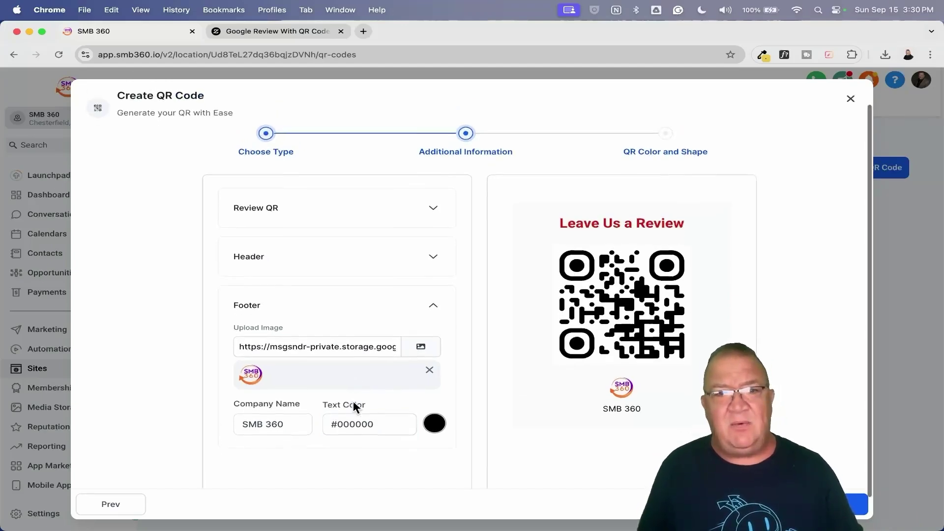
scroll(353, 400, "down", 2)
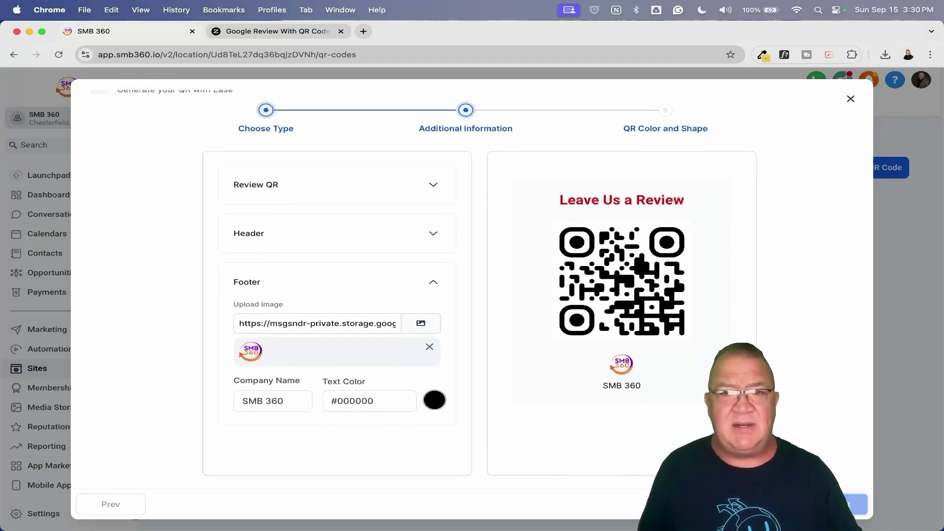
key("Return")
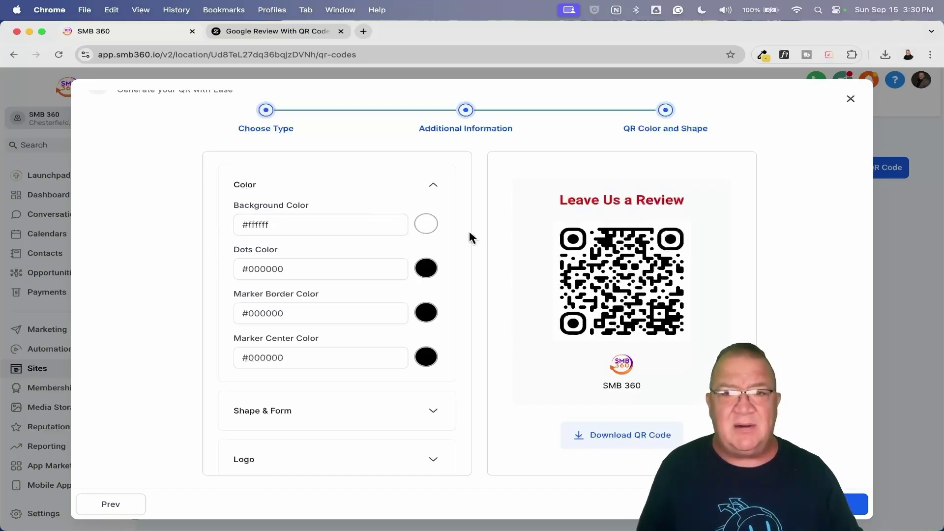
left_click(434, 228)
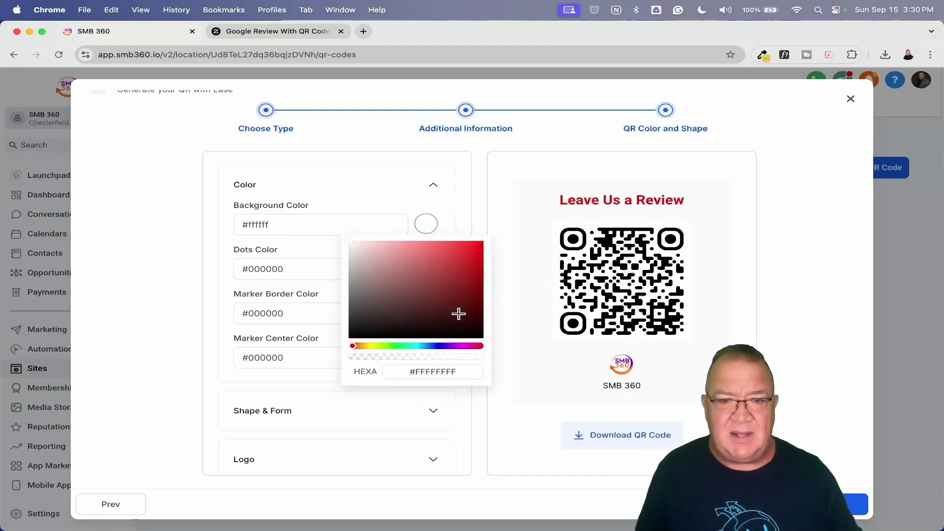
left_click_drag(460, 372, 372, 377)
key("super+c")
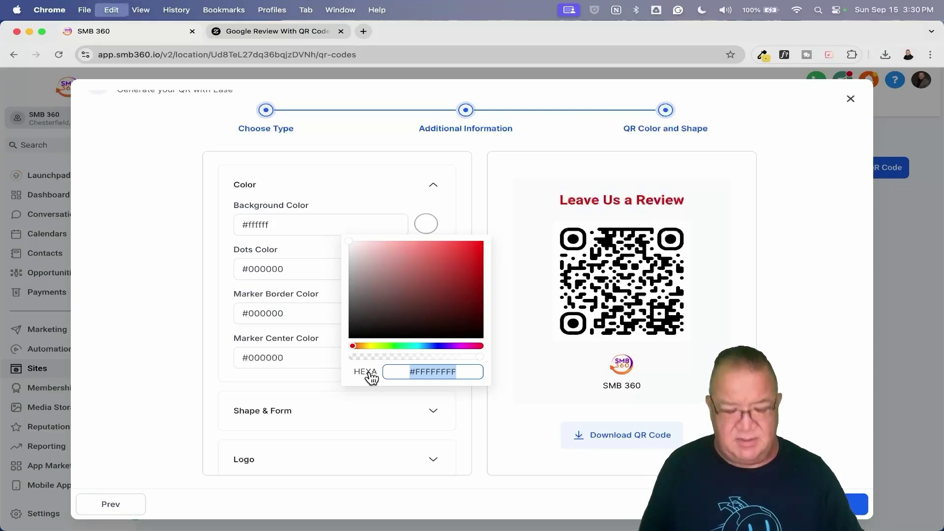
left_click(392, 345)
left_click(465, 273)
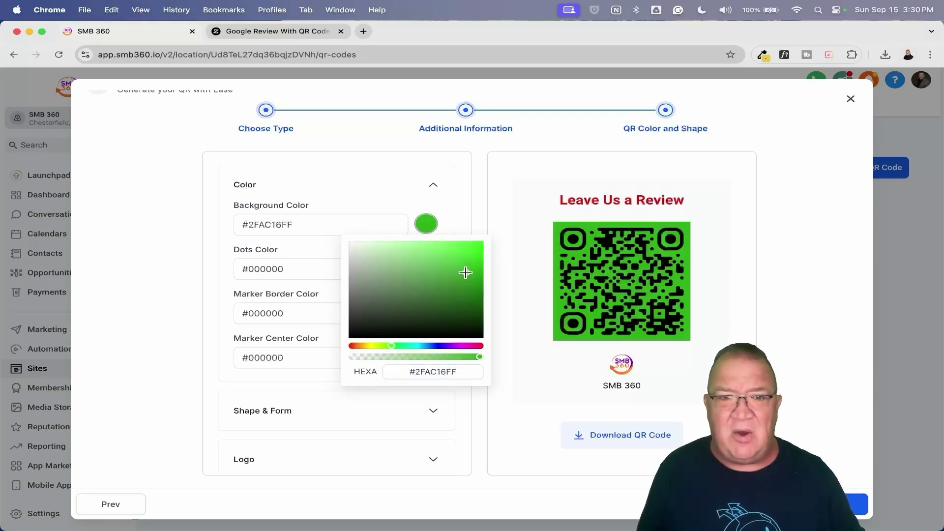
left_click(446, 206)
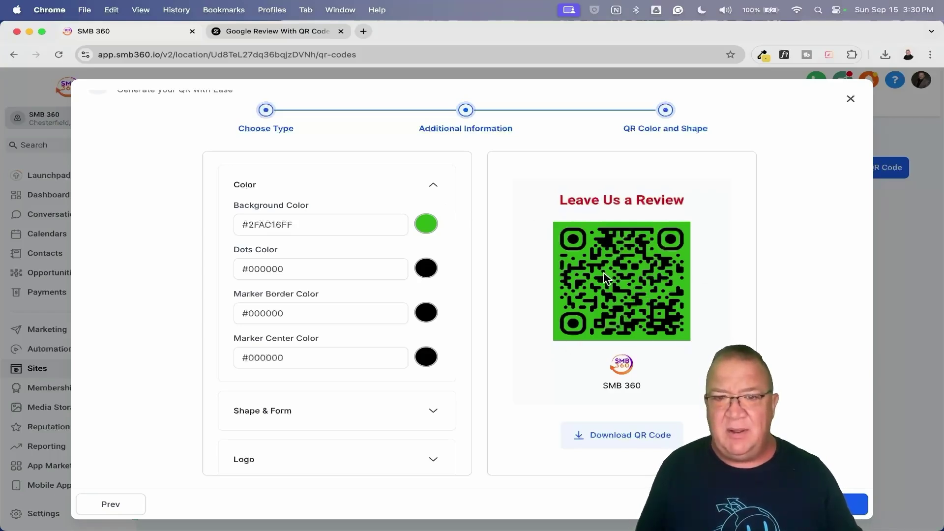
left_click(429, 227)
left_click_drag(465, 375, 366, 383)
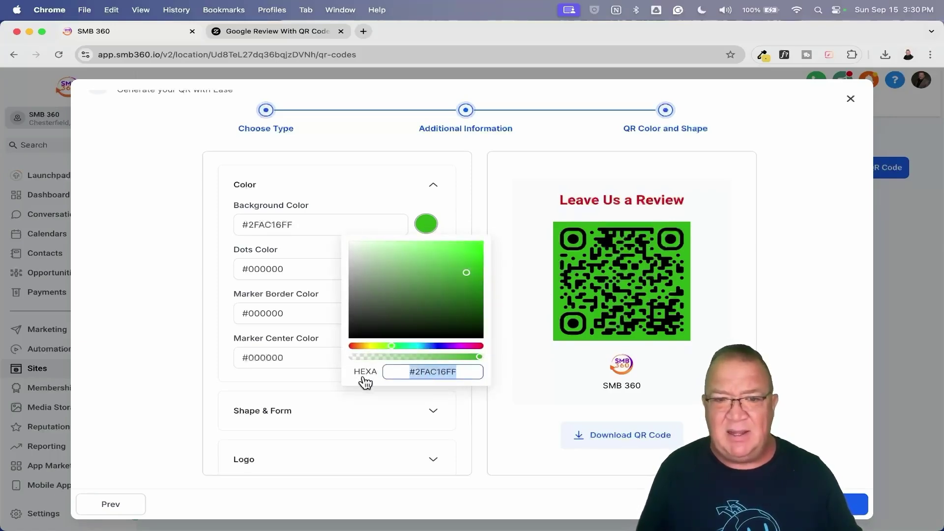
key("super+v")
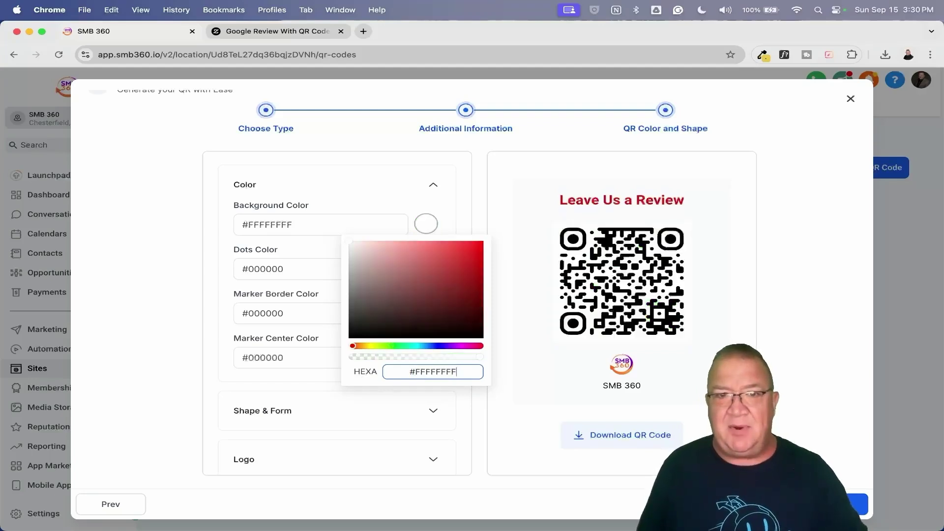
left_click(409, 203)
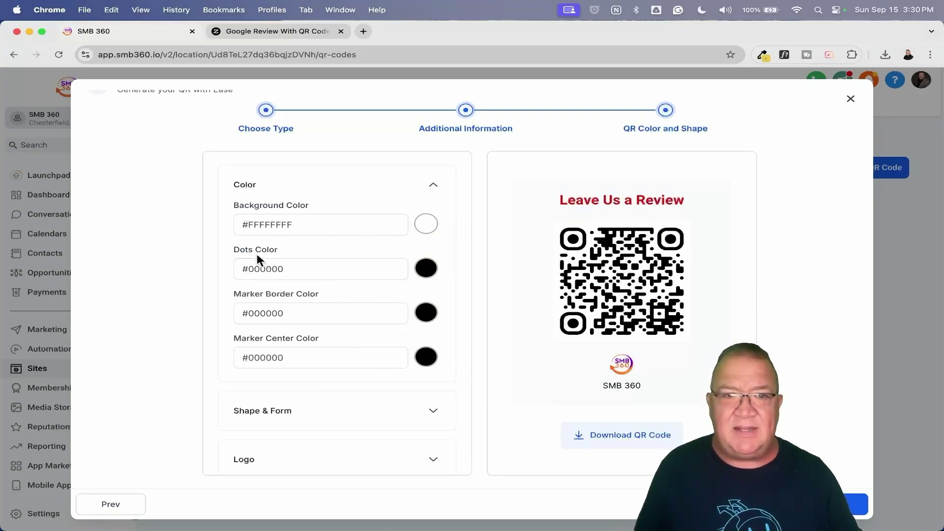
left_click(427, 269)
- Colour the QR dots dark red #B91414FF
left_click_drag(459, 417, 376, 419)
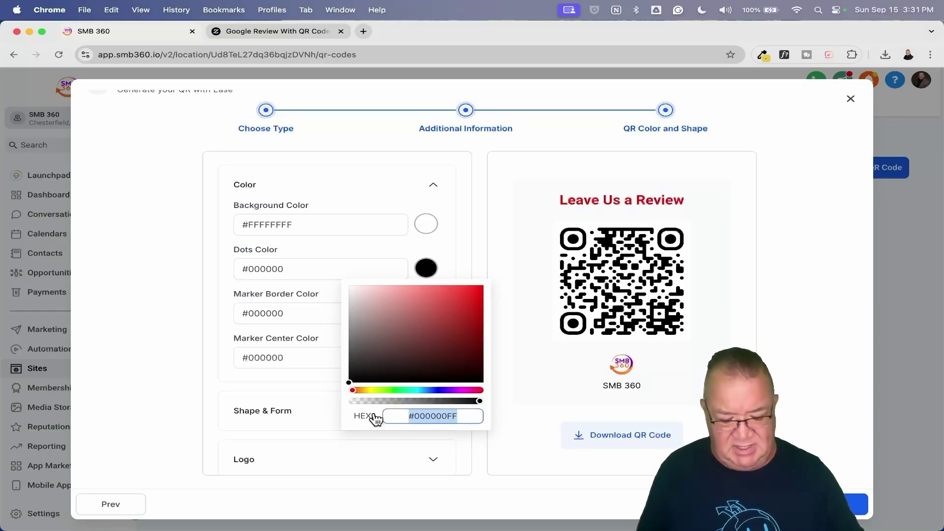
left_click(467, 311)
left_click(445, 249)
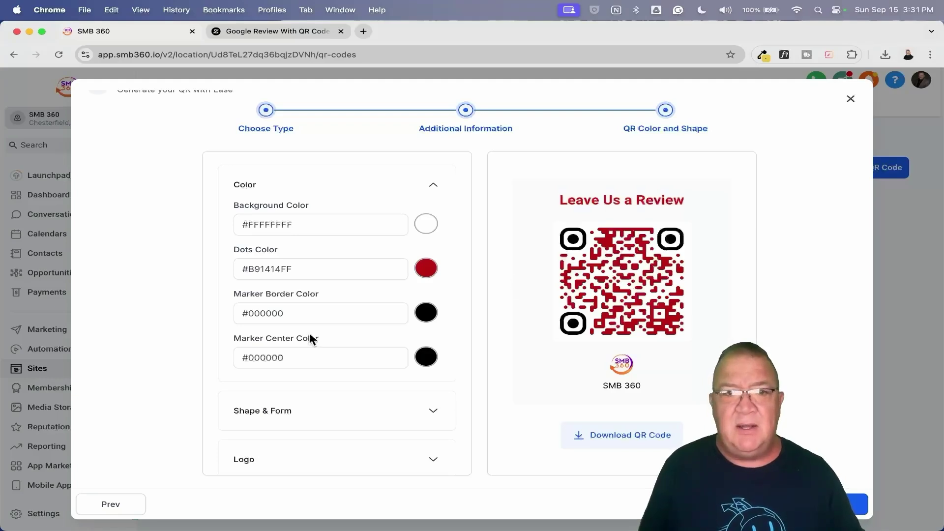
- Colour the marker borders olive #A9A729FF and zoom out to see the whole dialog
left_click(424, 312)
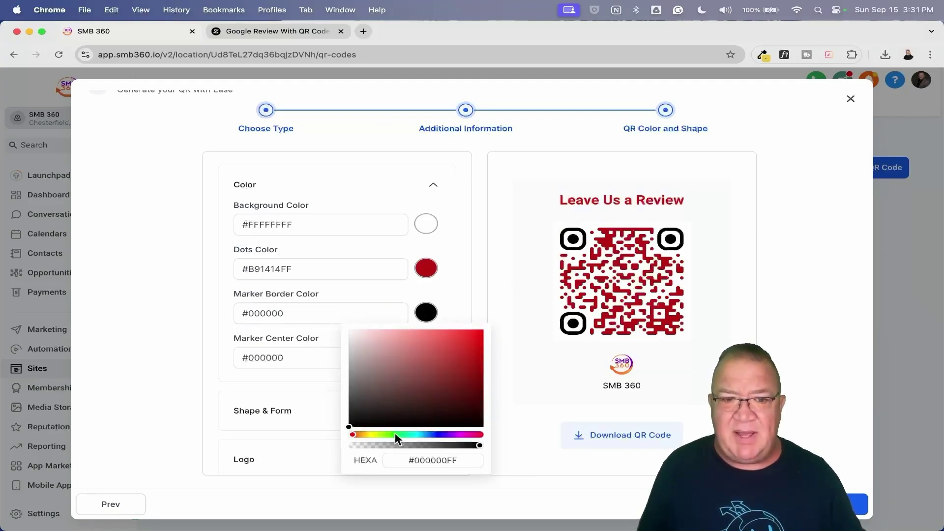
left_click(374, 435)
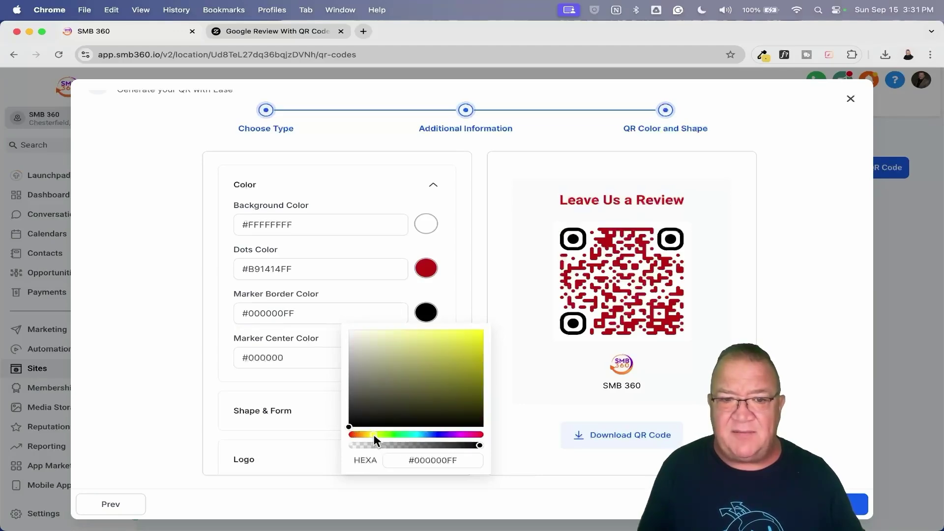
left_click(450, 363)
left_click(449, 305)
scroll(450, 217, "up", 5)
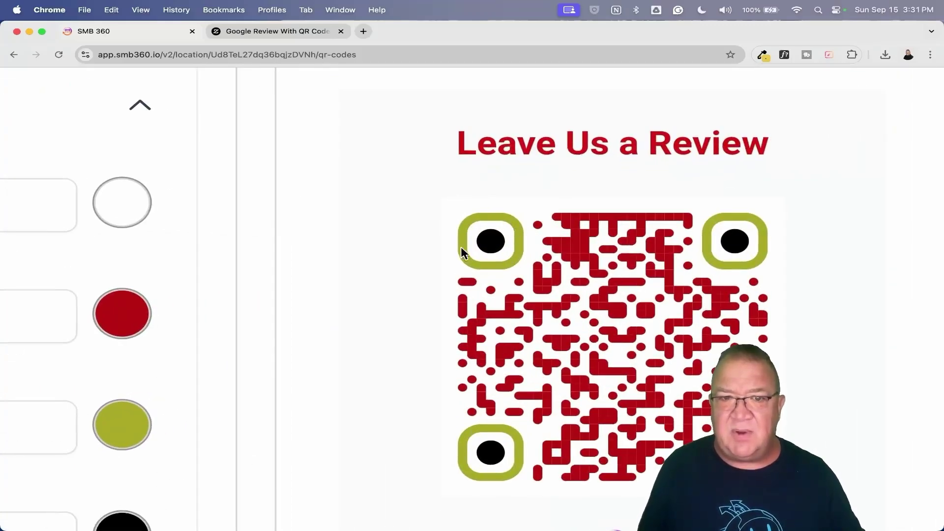
scroll(452, 274, "down", 5)
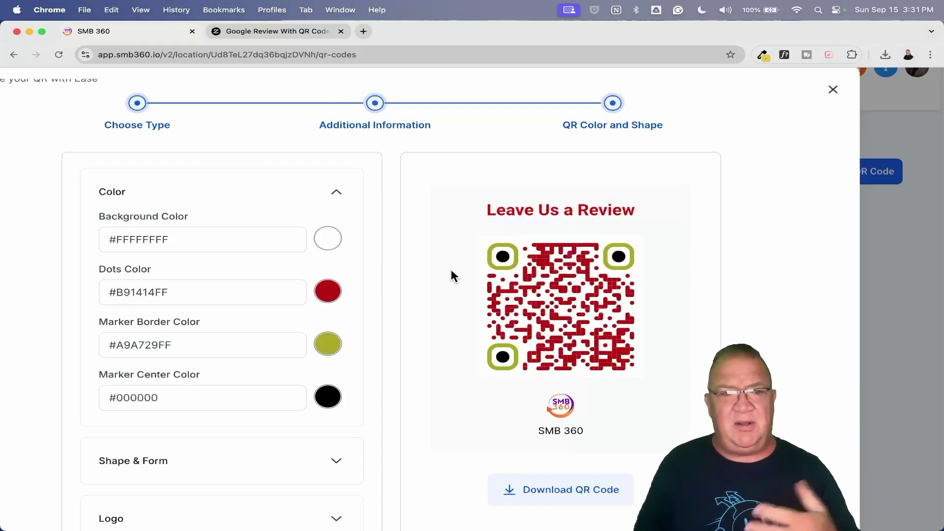
key("super+minus")
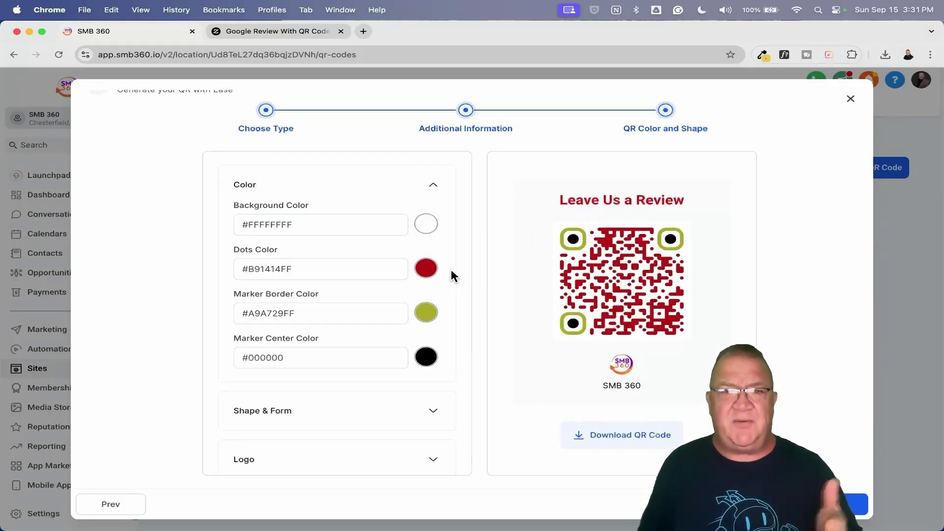
left_click(389, 365)
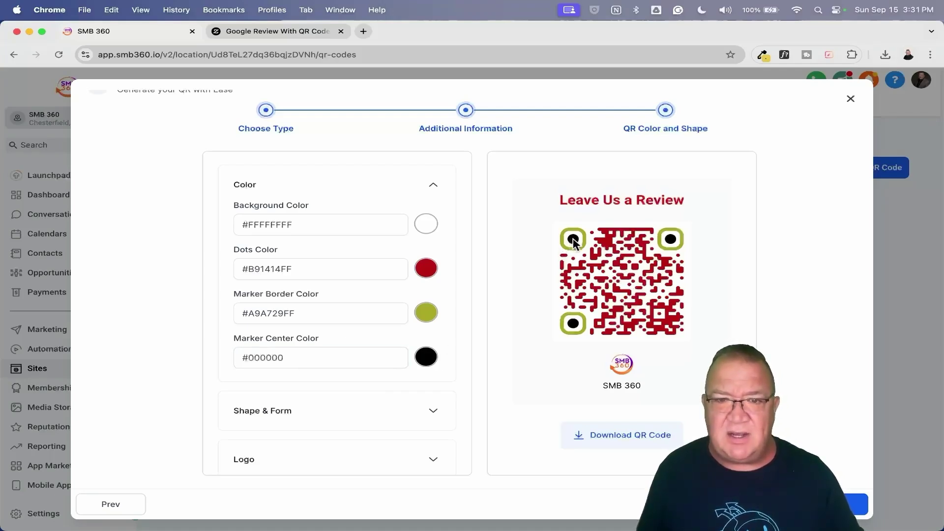
- Change the marker centre colour from black to green #22AF2EFF
left_click(424, 359)
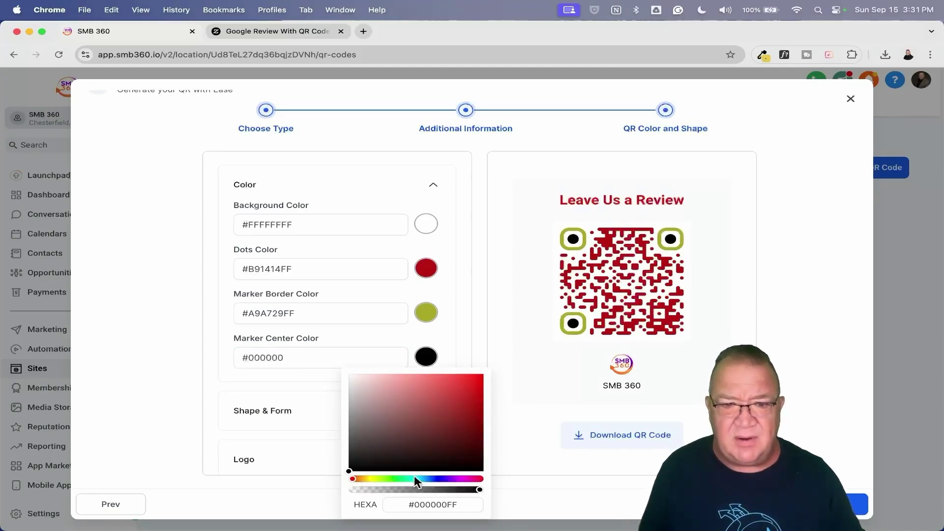
left_click(437, 480)
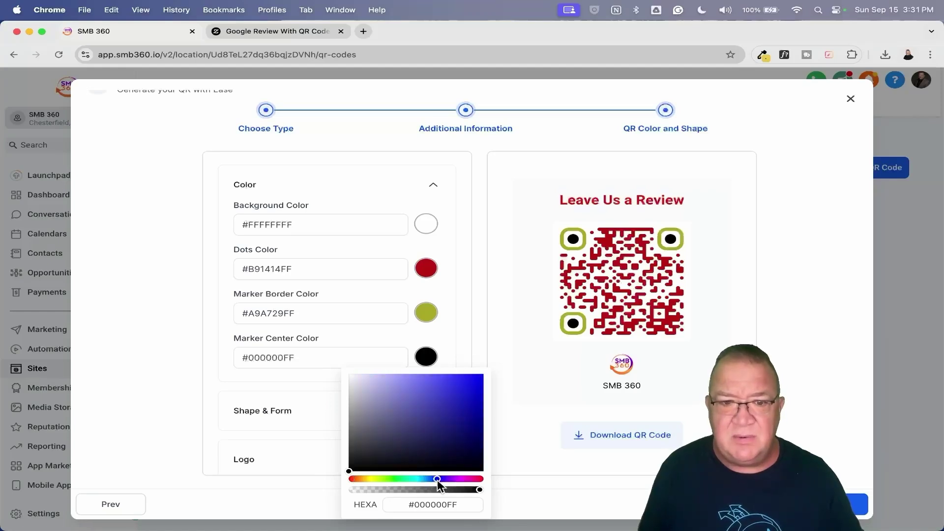
left_click(457, 404)
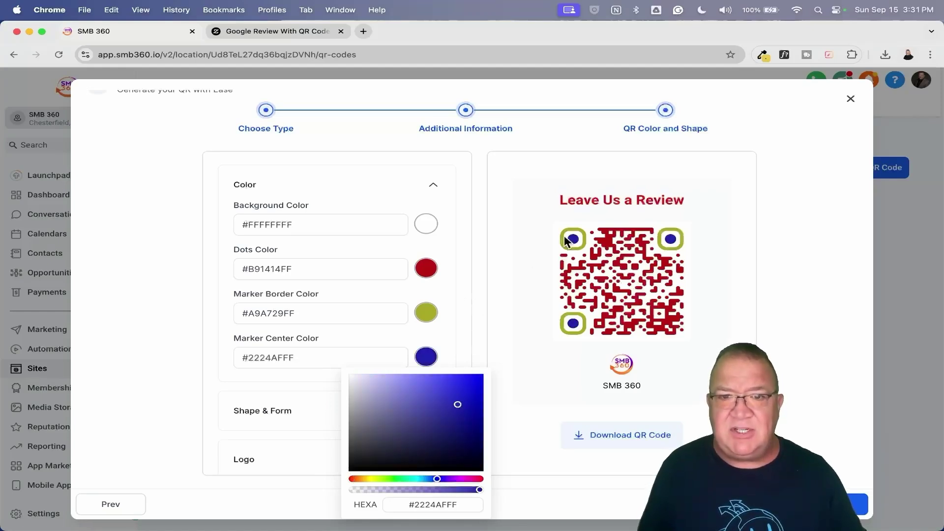
left_click(397, 479)
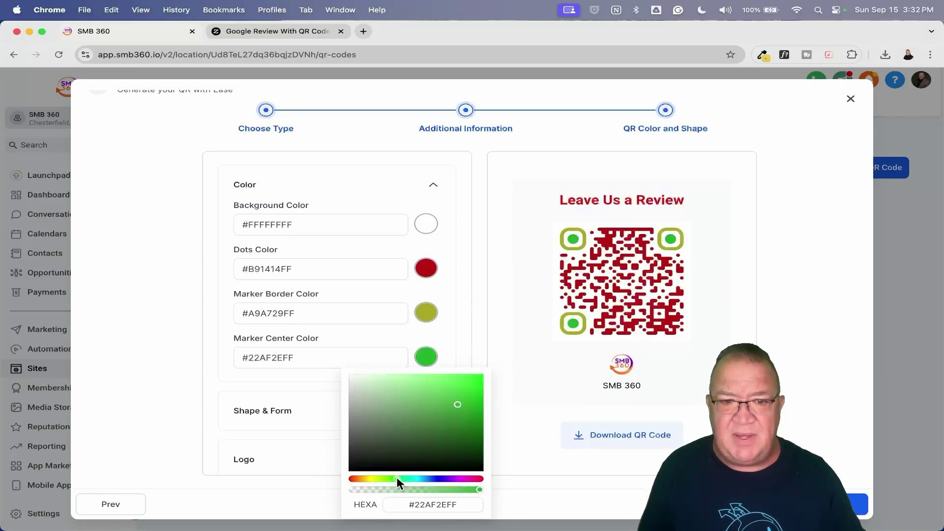
left_click(452, 350)
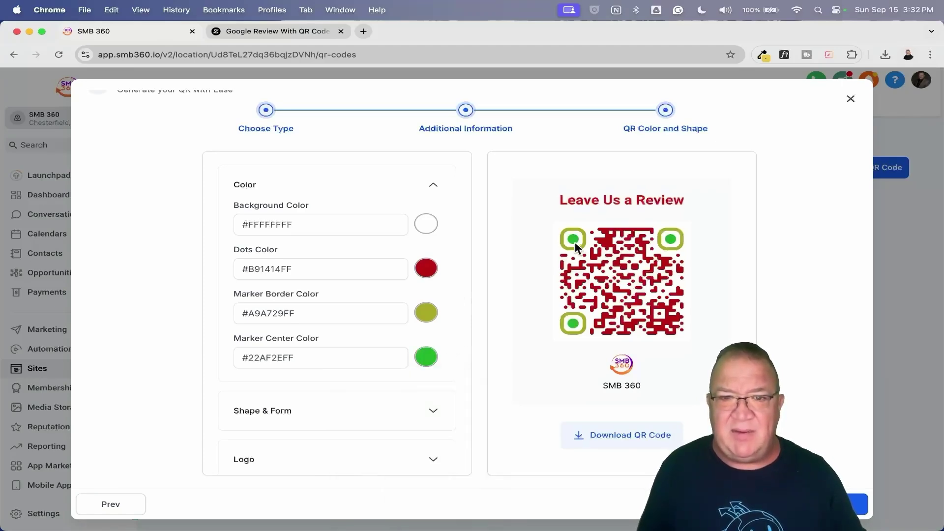
scroll(581, 254, "up", 5)
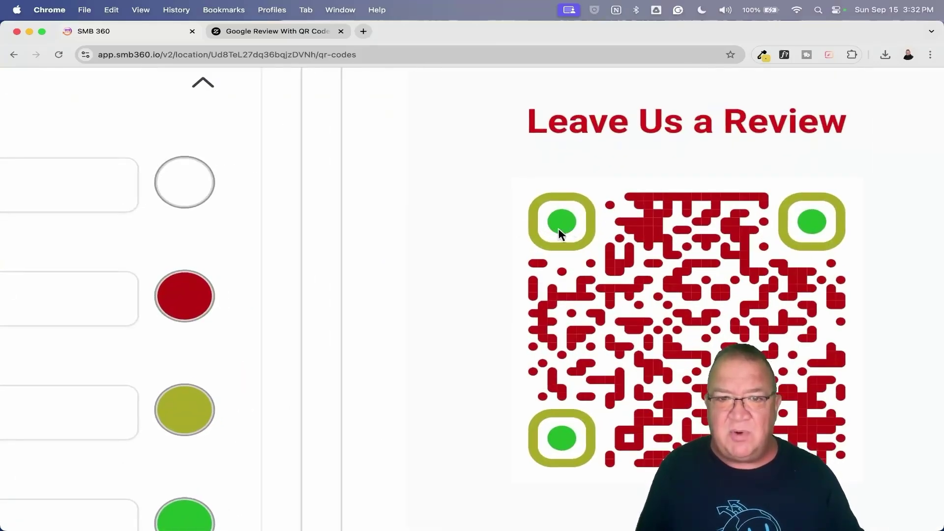
scroll(290, 368, "down", 5)
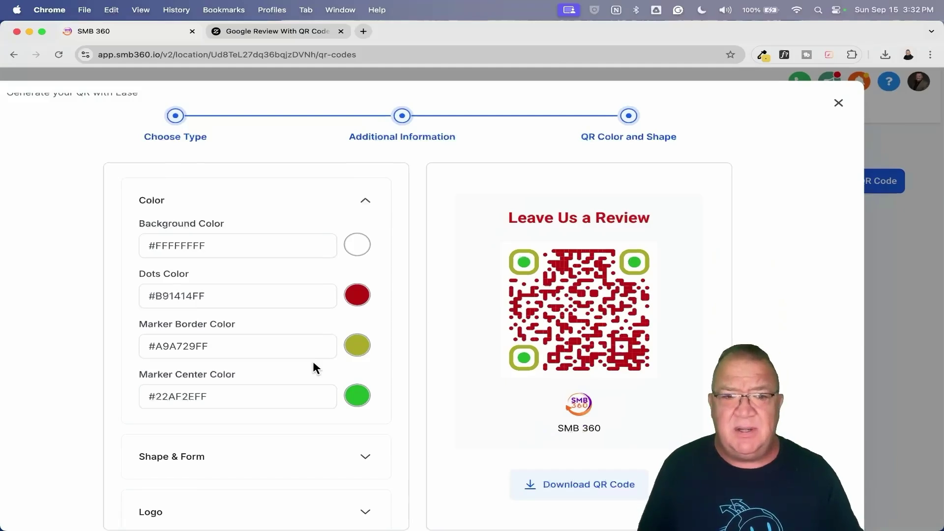
scroll(313, 367, "down", 2)
- Switch the QR dots to the fifth, blockier Shape & Form style
left_click(366, 383)
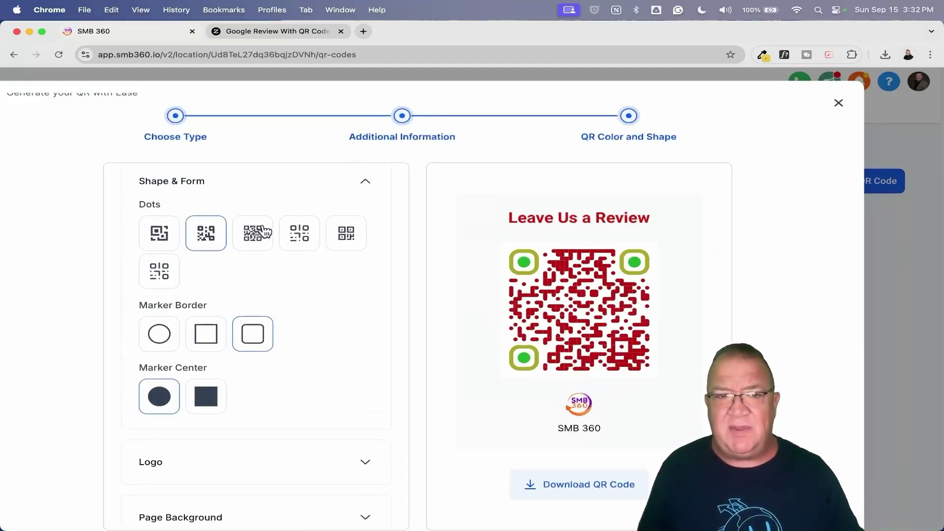
left_click(346, 236)
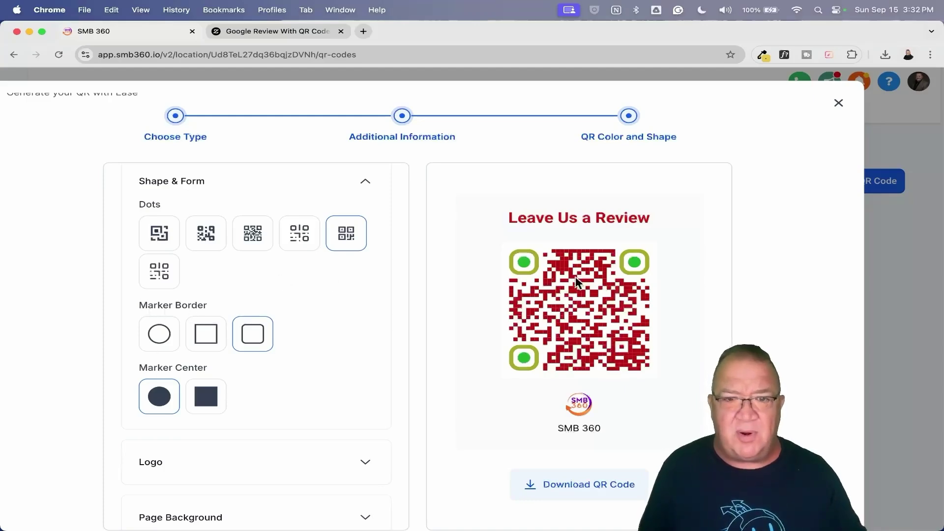
scroll(512, 253, "up", 5)
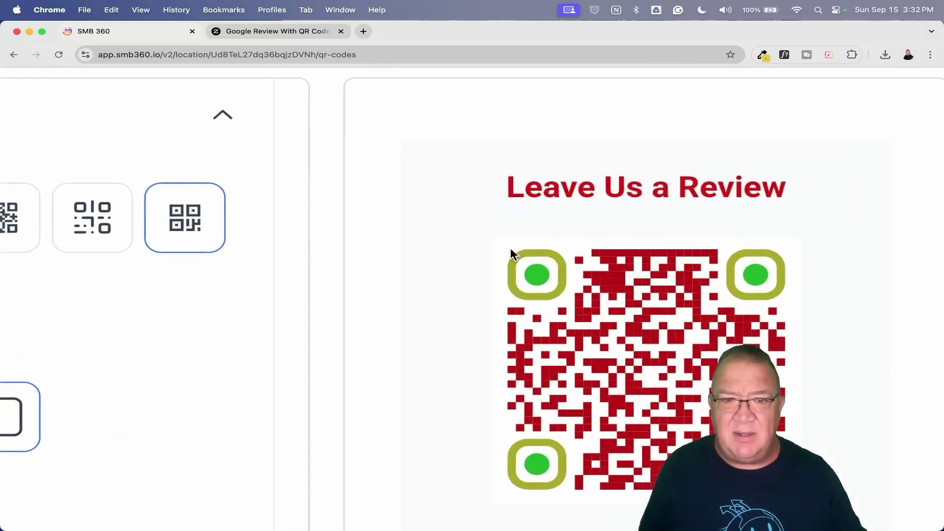
scroll(98, 461, "left", 5)
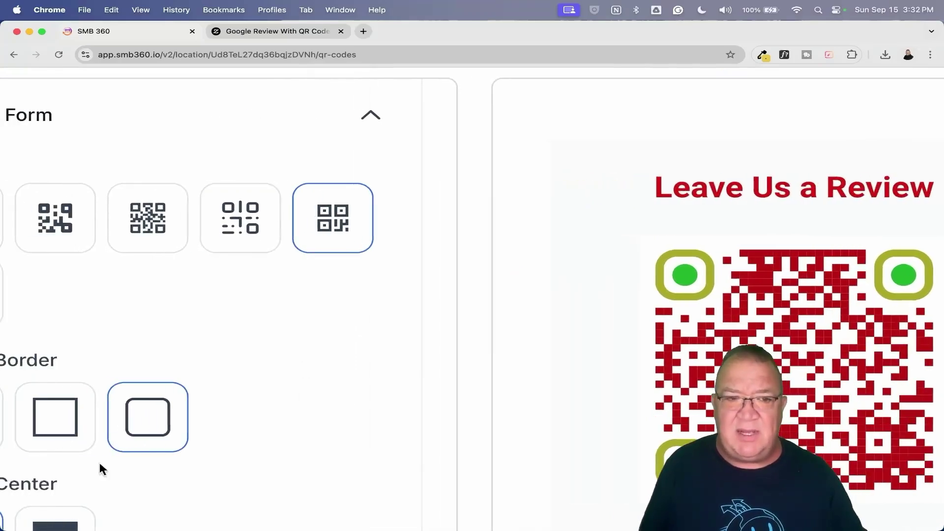
- Give the QR code circular marker borders and square marker centres
left_click(48, 434)
scroll(46, 431, "left", 3)
left_click(42, 431)
scroll(579, 312, "down", 3)
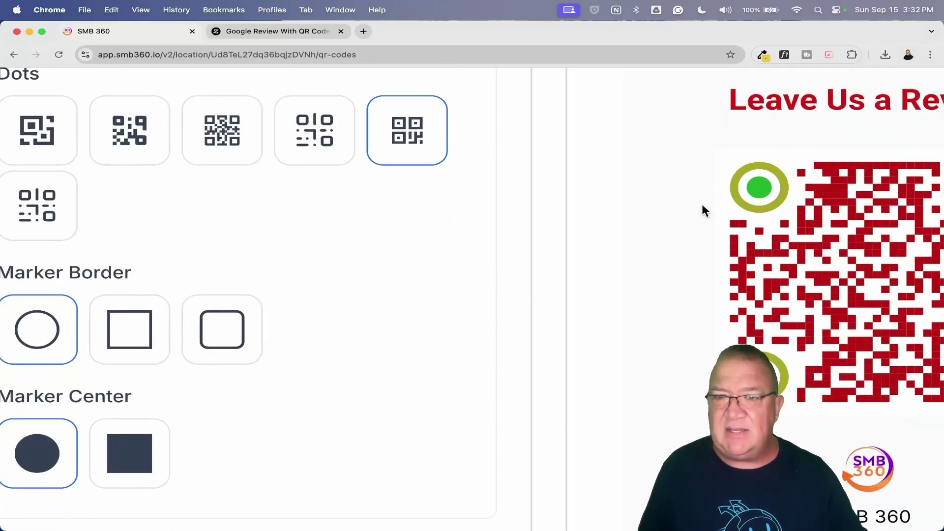
left_click(129, 455)
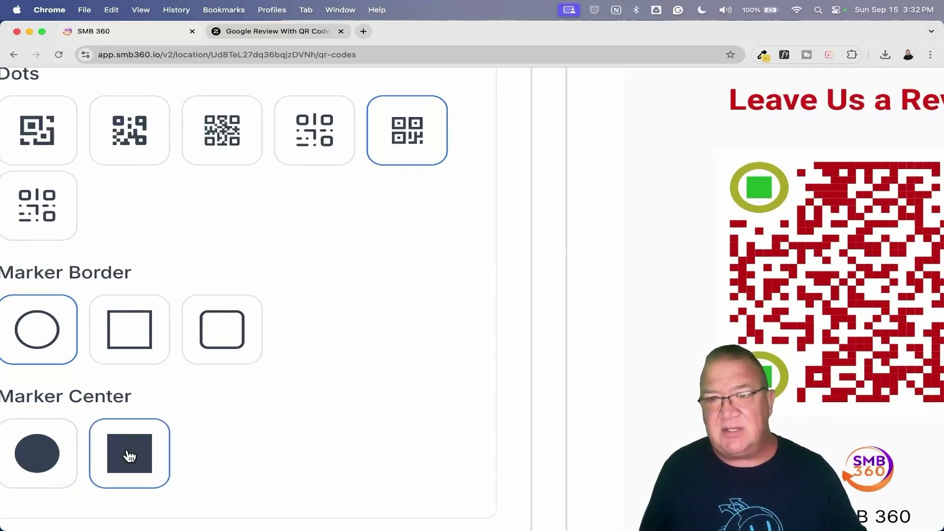
scroll(129, 455, "down", 5)
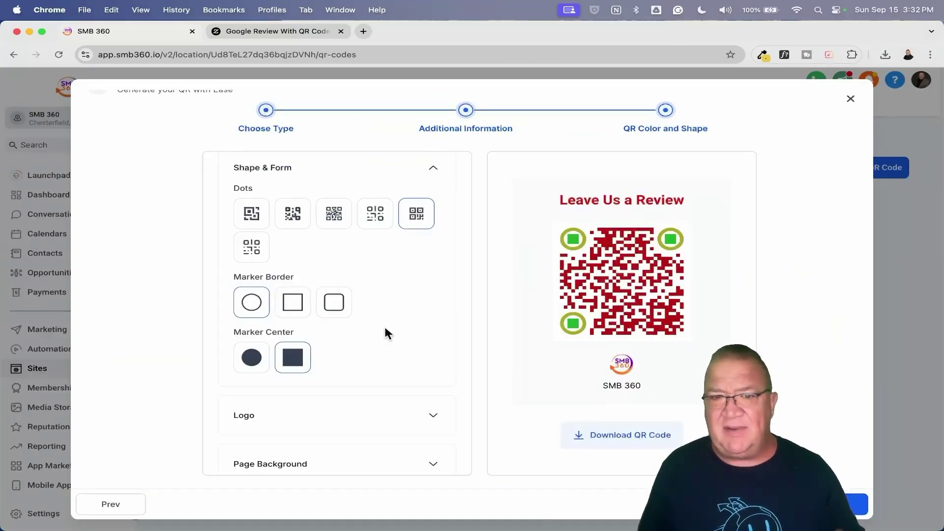
scroll(413, 363, "down", 1)
left_click(433, 394)
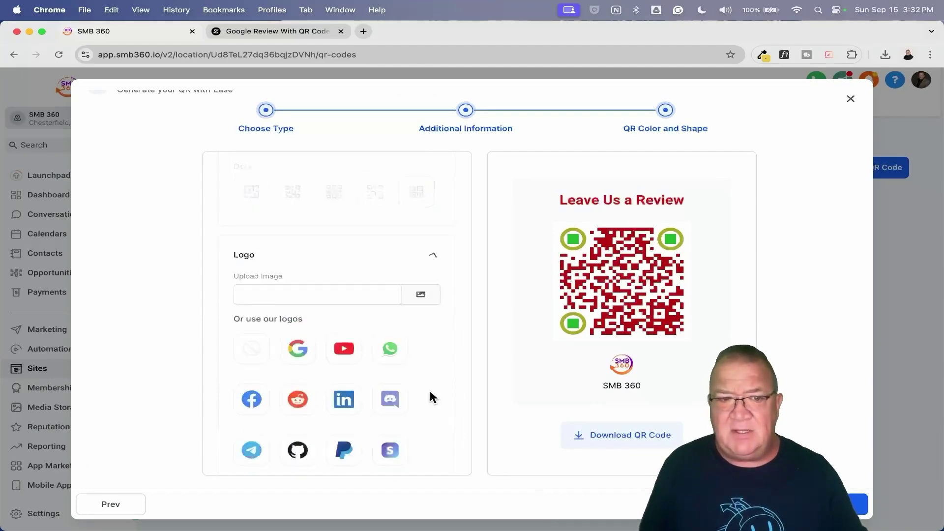
- Choose the Google logo from the Logo grid for the centre of the review QR code
scroll(431, 393, "down", 2)
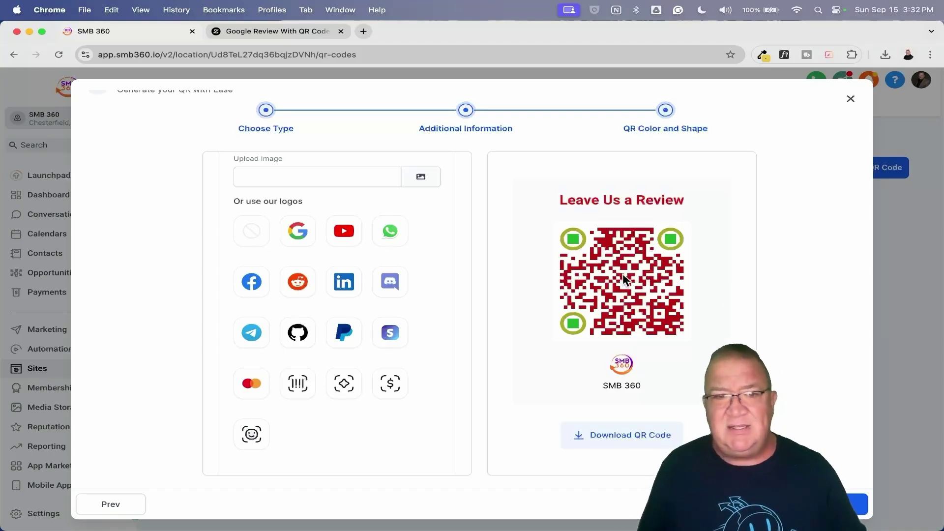
left_click(300, 240)
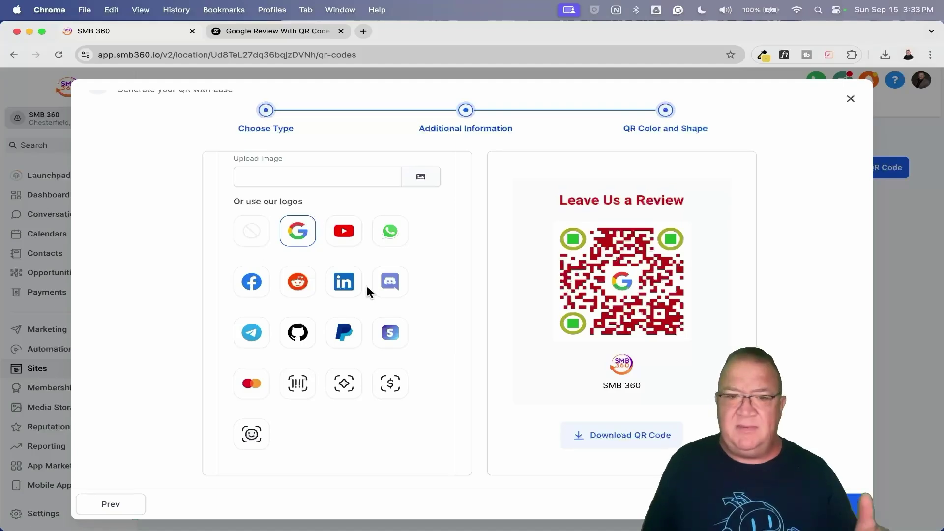
scroll(368, 292, "down", 2)
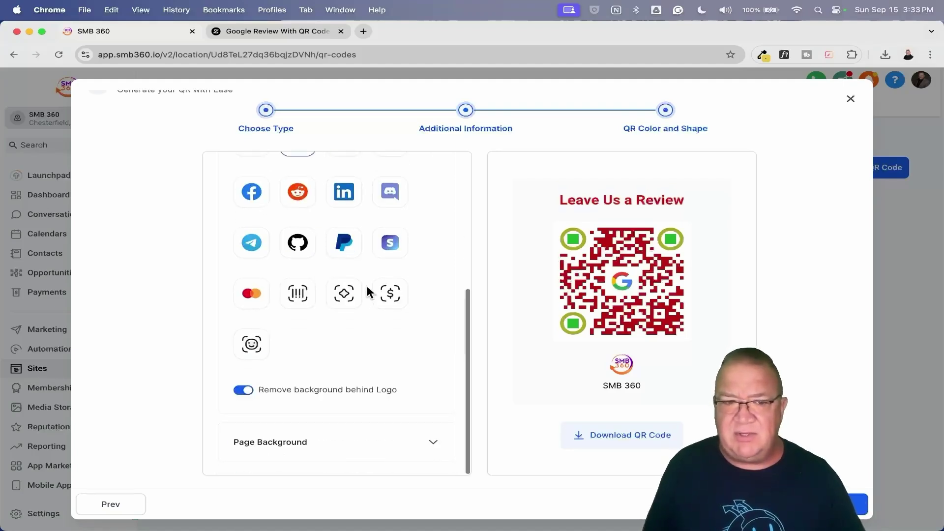
left_click(434, 443)
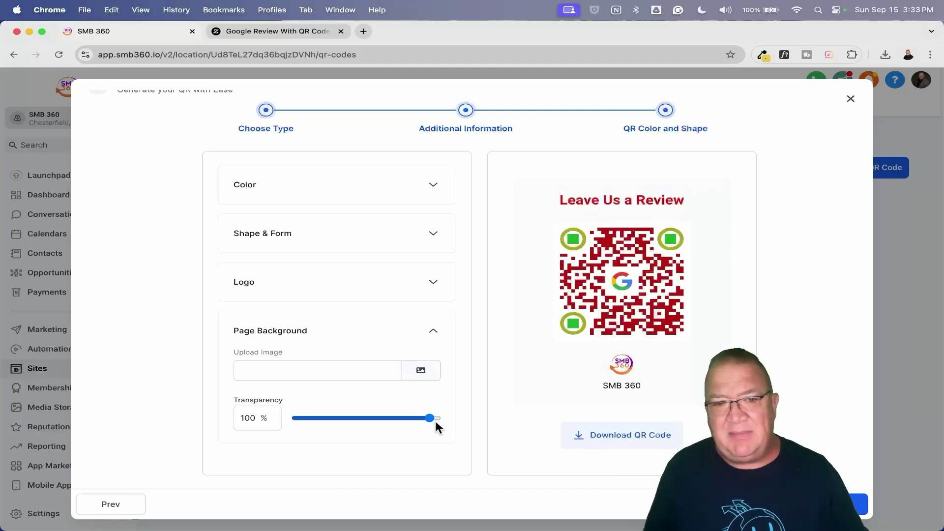
- Try and then remove the sticky note background, and download the QR code as Review QR 1.png
left_click(421, 370)
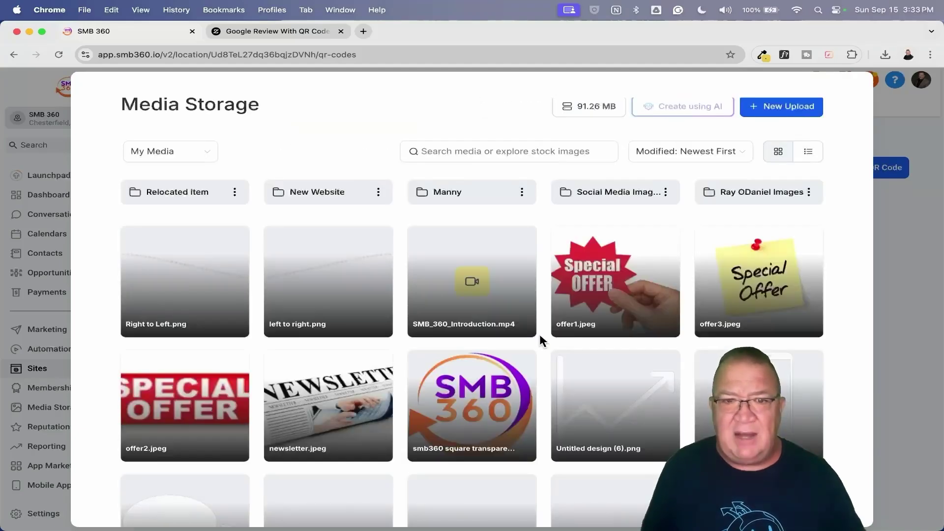
left_click(739, 302)
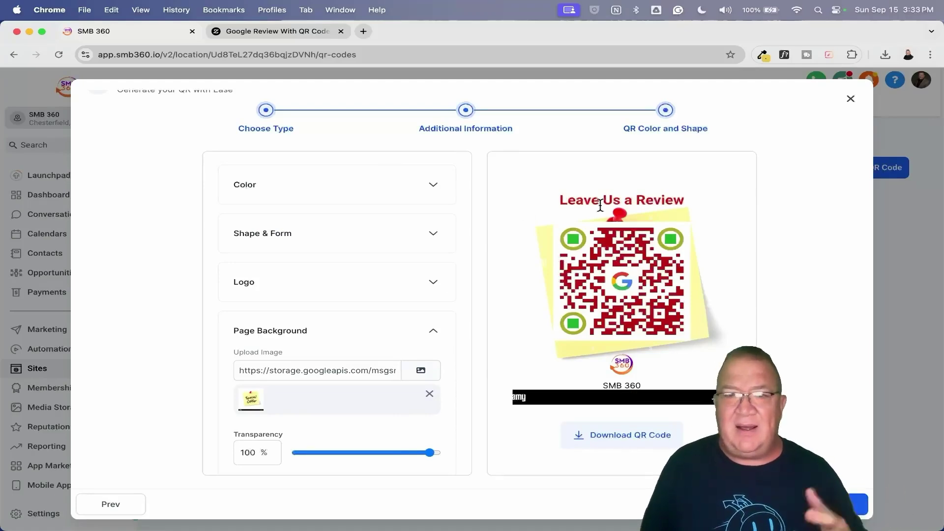
left_click(433, 394)
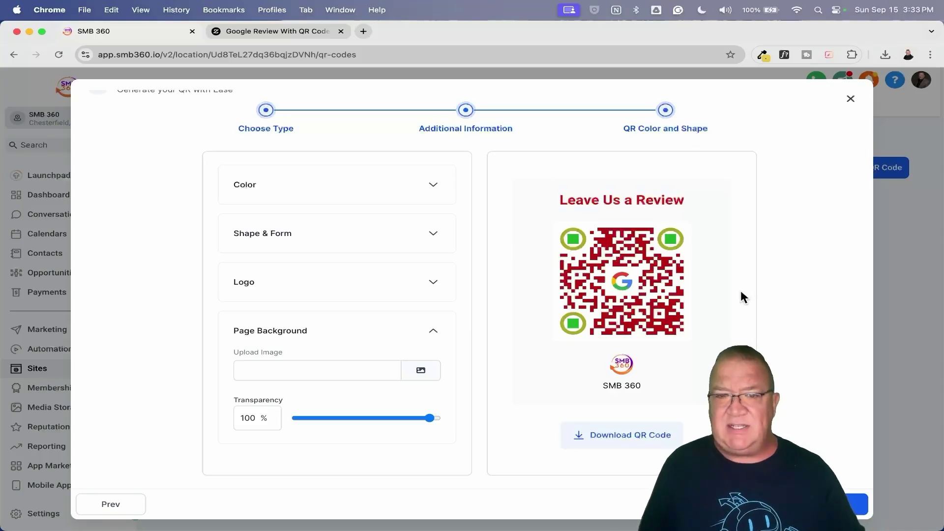
left_click(610, 436)
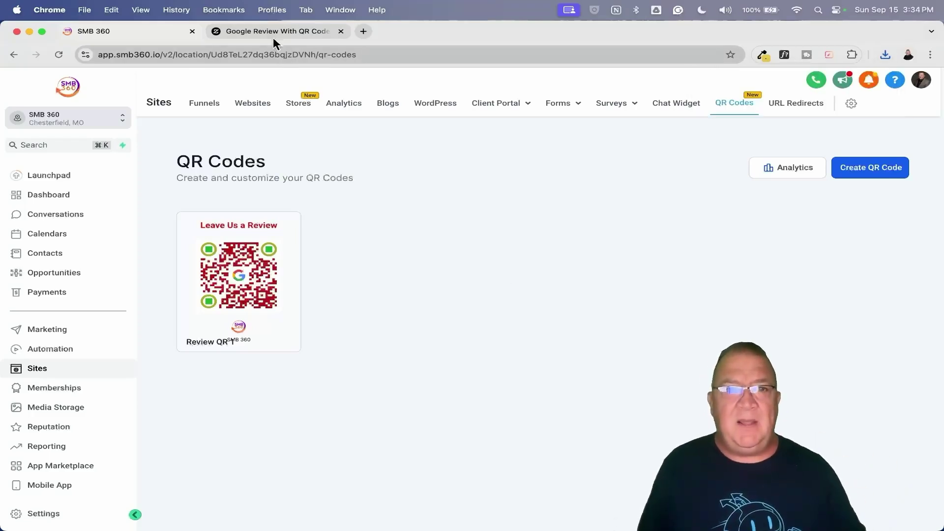
- Switch to the Zazzle Google Review With QR Code business card tab
left_click(261, 31)
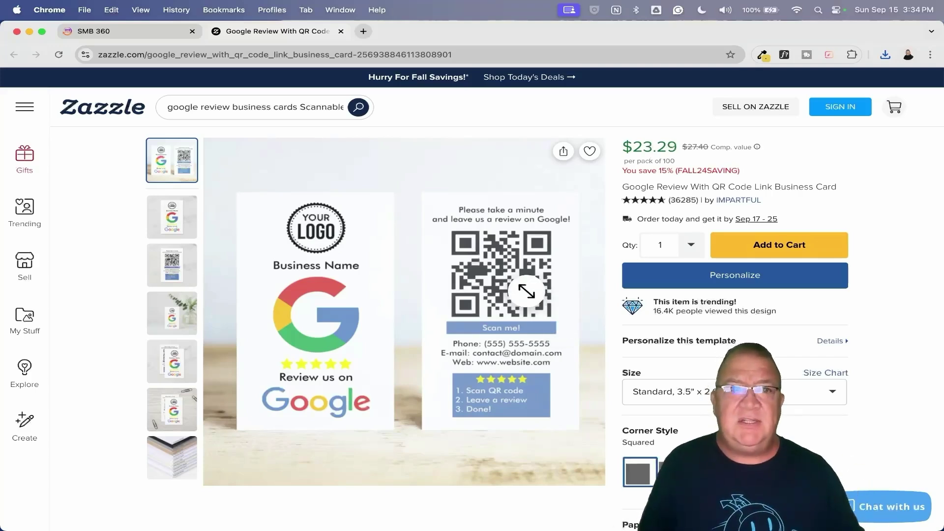
- Upload Review QR 1.png into SMB 360's Media Storage
left_click(123, 35)
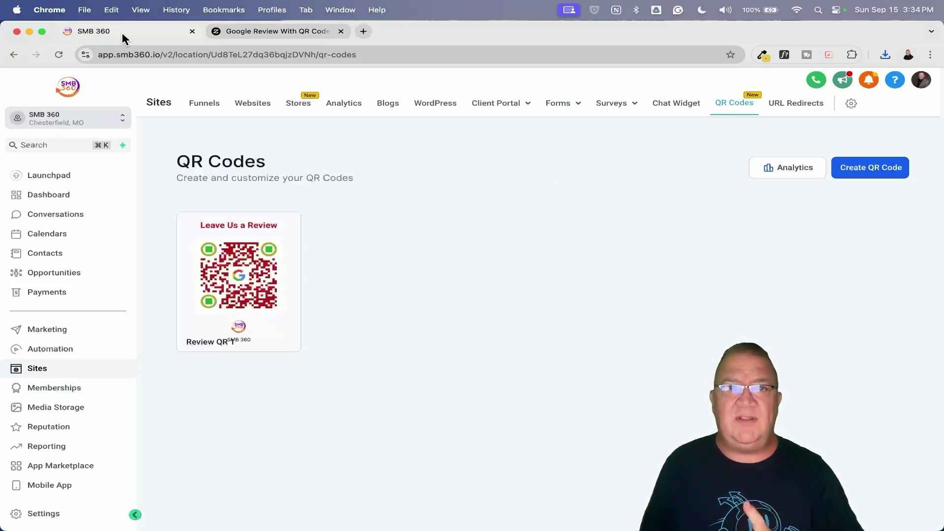
left_click(40, 408)
left_click(879, 101)
left_click(887, 131)
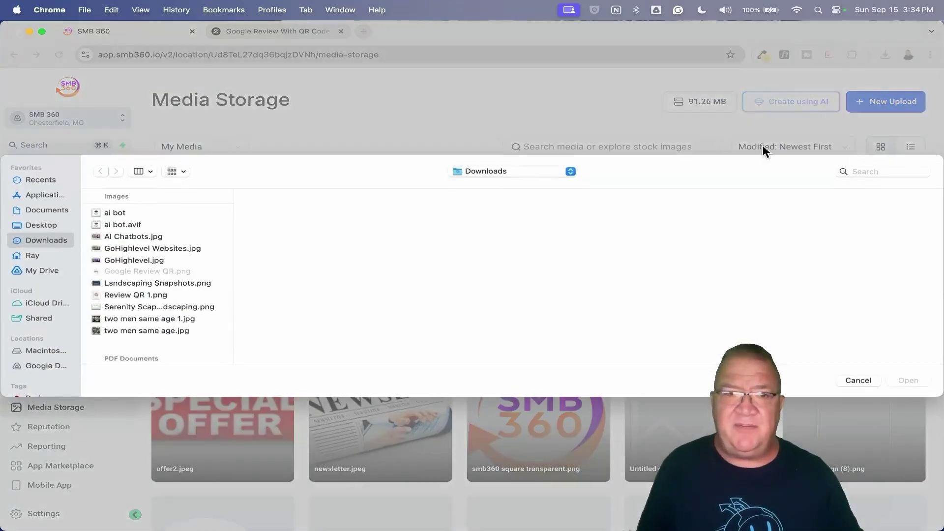
double_click(140, 285)
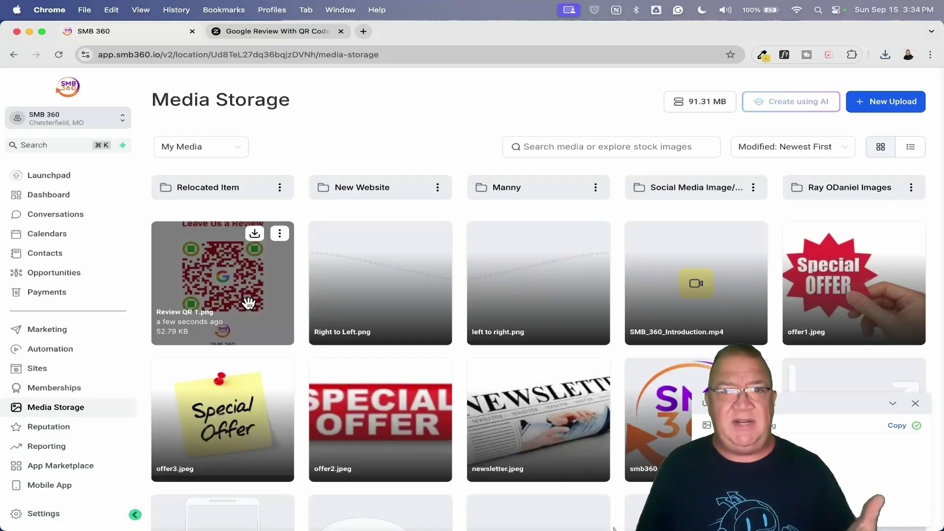
- Copy the link of the uploaded Review QR 1.png image
left_click(280, 234)
left_click(280, 255)
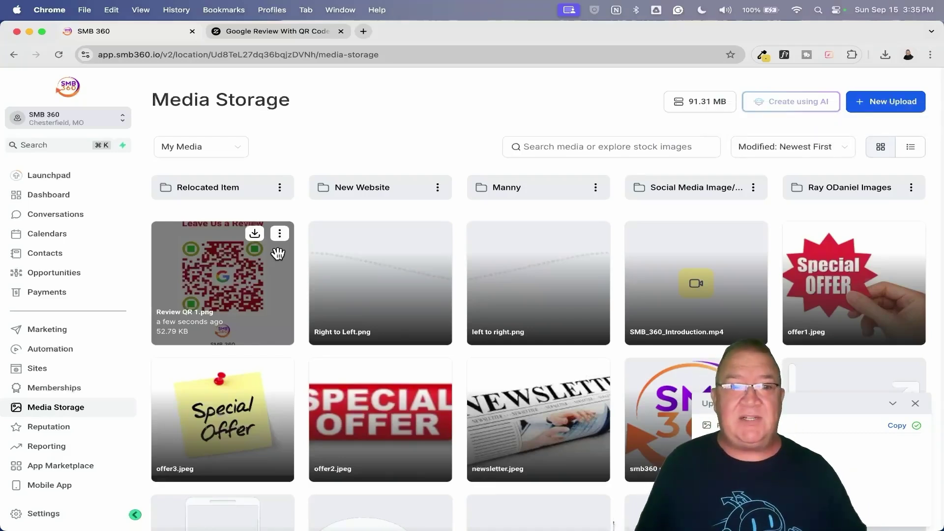
left_click(63, 515)
scroll(69, 411, "down", 3)
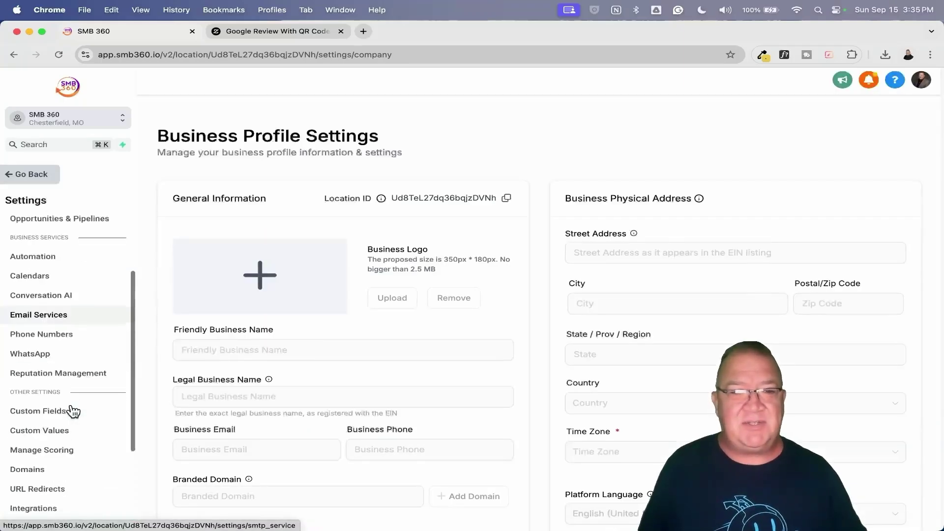
- Start a new custom value named 'Google Review QR', fixing the mistyped capital E
scroll(73, 411, "down", 4)
left_click(69, 302)
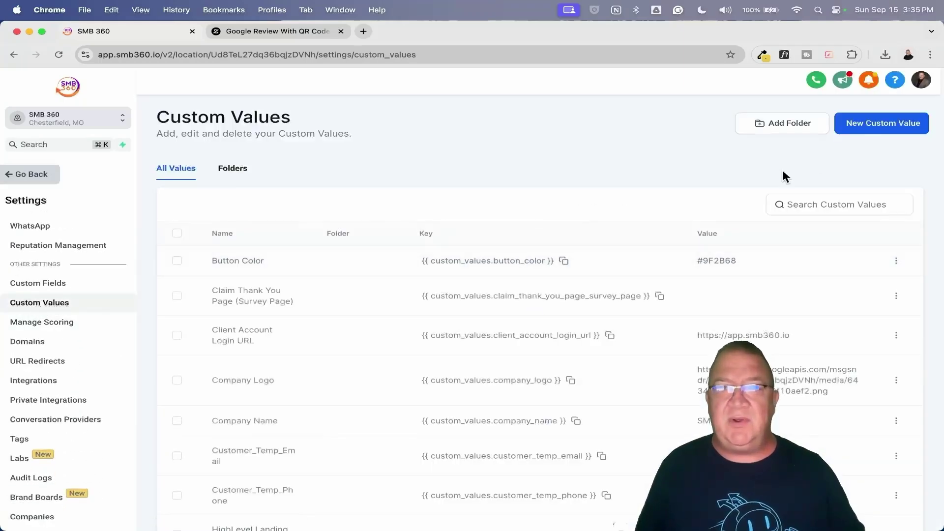
left_click(868, 124)
left_click(445, 270)
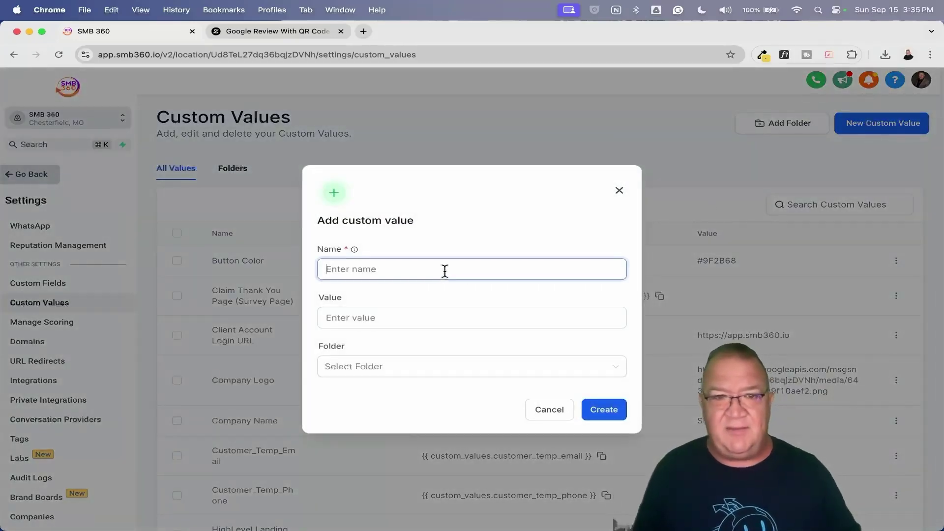
type("Google REview QR")
left_click(370, 269)
key("BackSpace")
type("e")
- Paste the QR image link as its value and create the custom value
left_click(344, 318)
key("super+v")
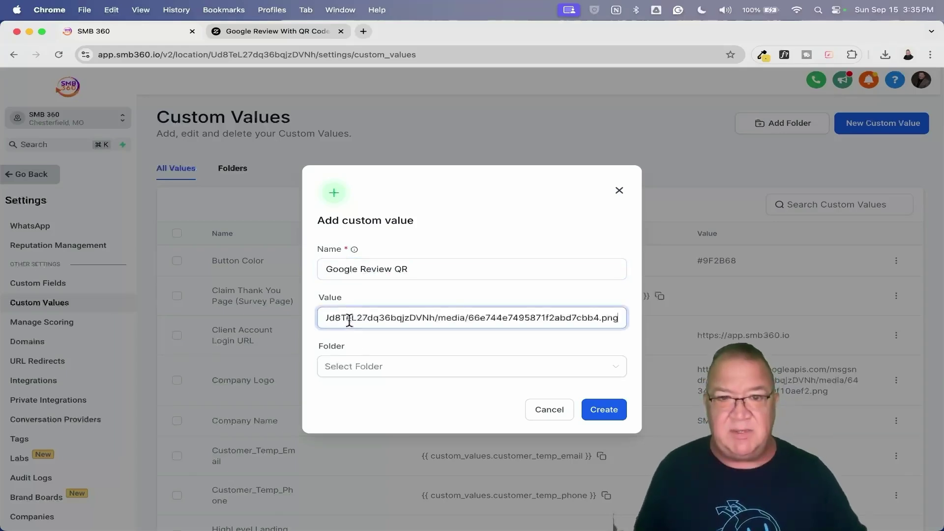
left_click(596, 414)
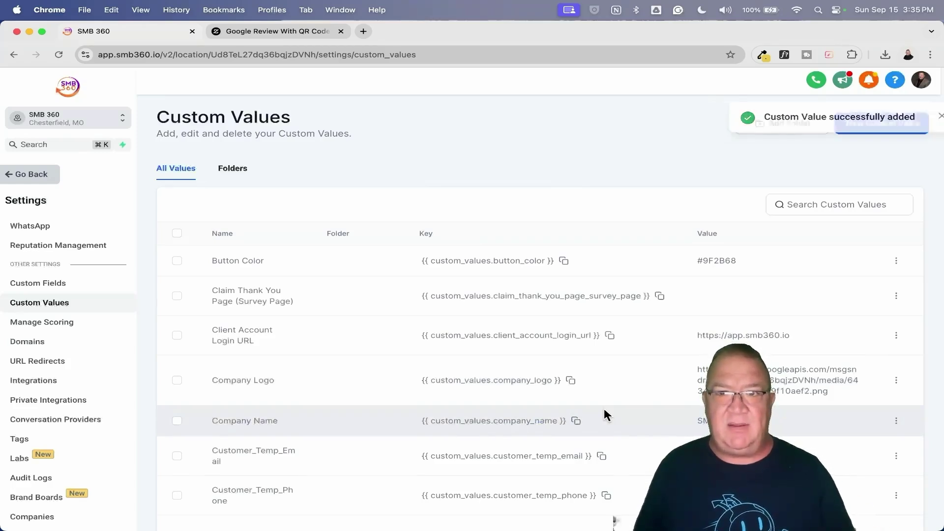
scroll(604, 410, "down", 2)
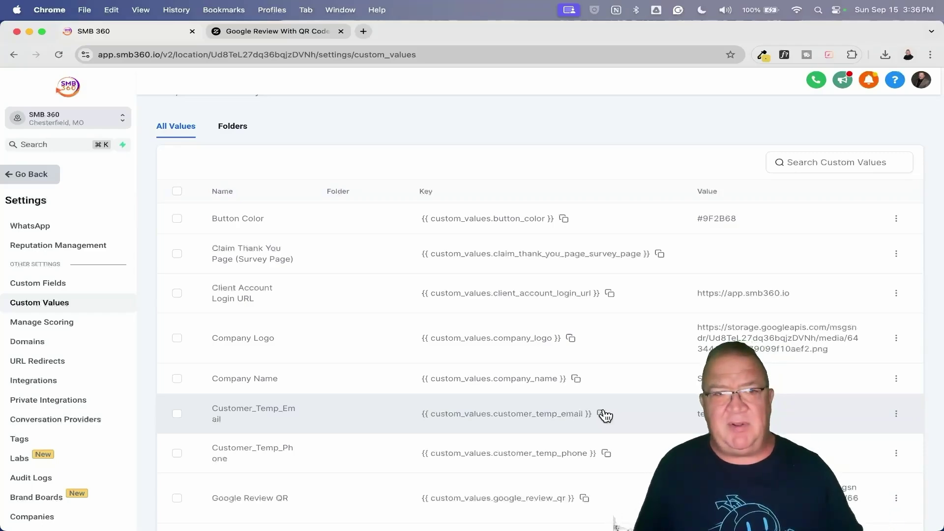
- Leave the settings with Go Back to return to Media Storage
left_click(33, 177)
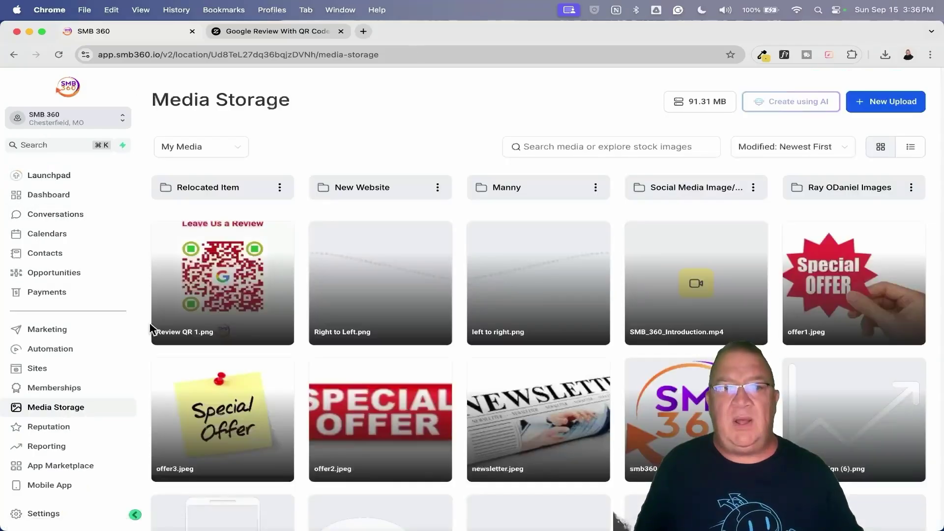
- Start a new QR code under Sites > QR Codes and name it 'Blog Site'
left_click(37, 368)
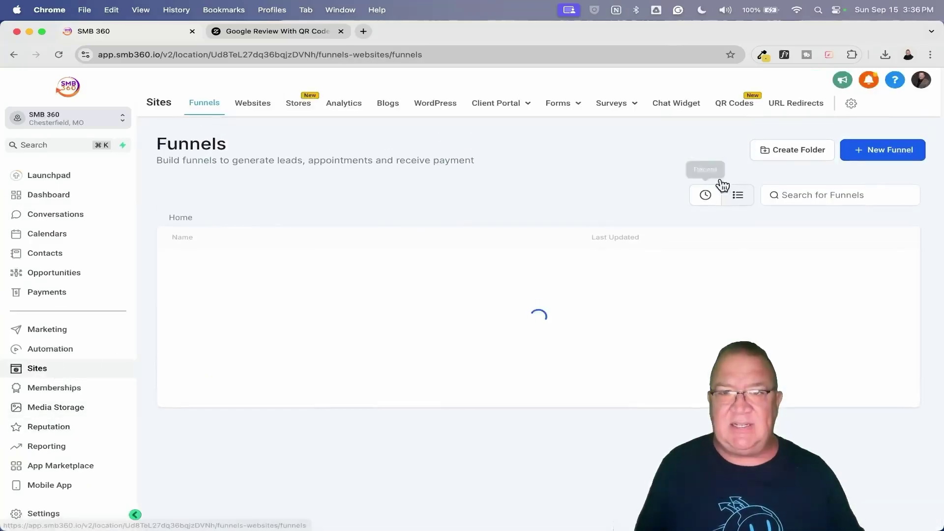
left_click(730, 104)
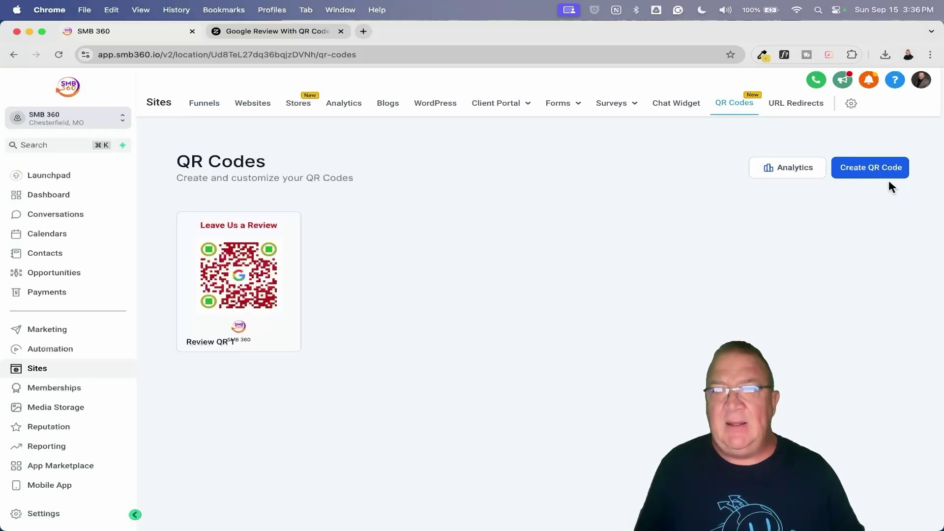
left_click(870, 169)
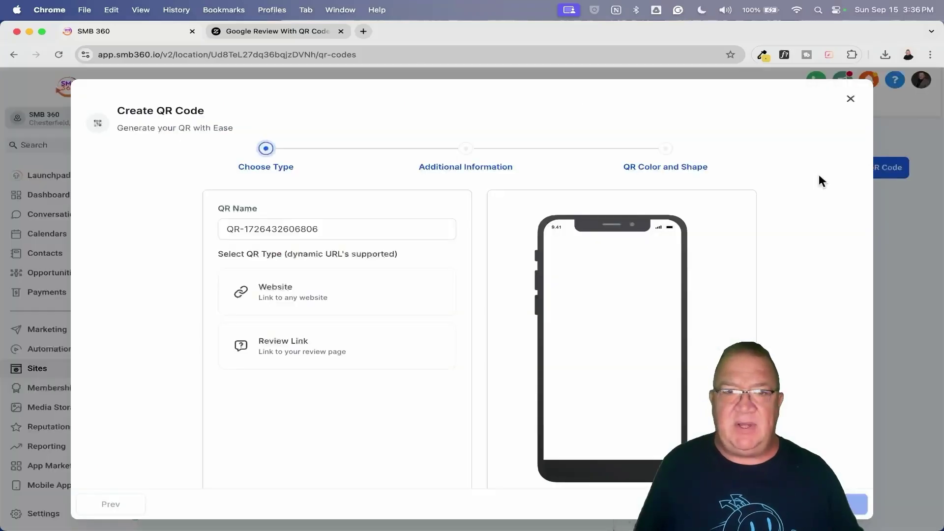
triple_click(311, 231)
type("Blog Site")
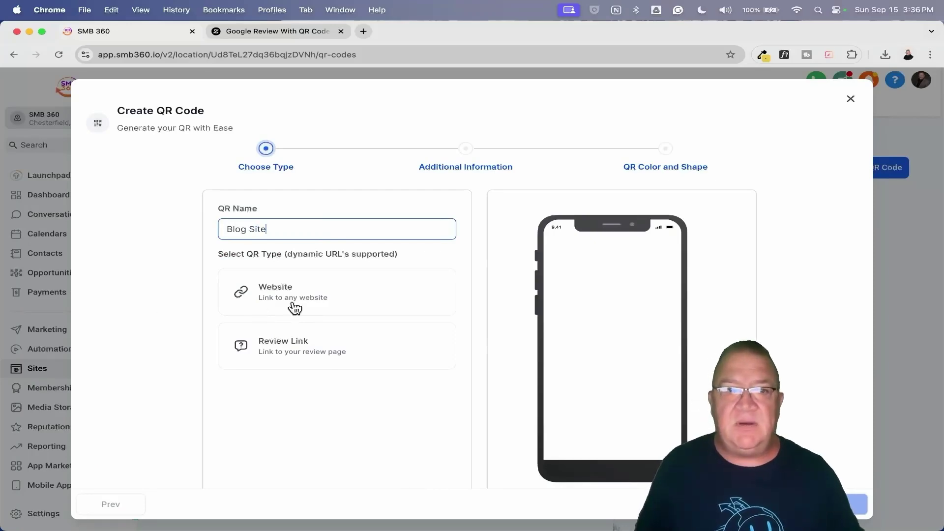
- Make it a Website QR code pointing to the blog's web address
left_click(268, 292)
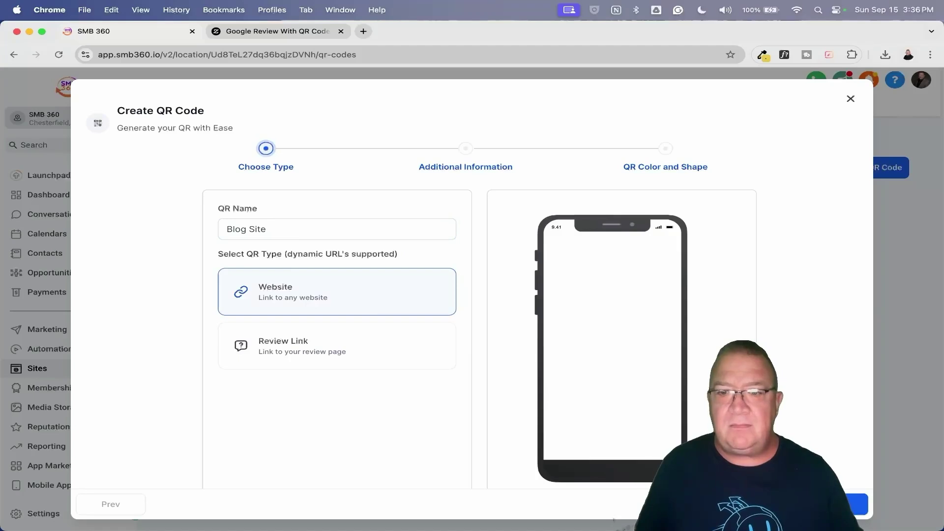
left_click(858, 504)
left_click(328, 259)
key("BackSpace")
key("BackSpace")
key("BackSpace")
key("BackSpace")
key("BackSpace")
key("BackSpace")
key("BackSpace")
key("BackSpace")
key("BackSpace")
key("BackSpace")
key("BackSpace")
type("r")
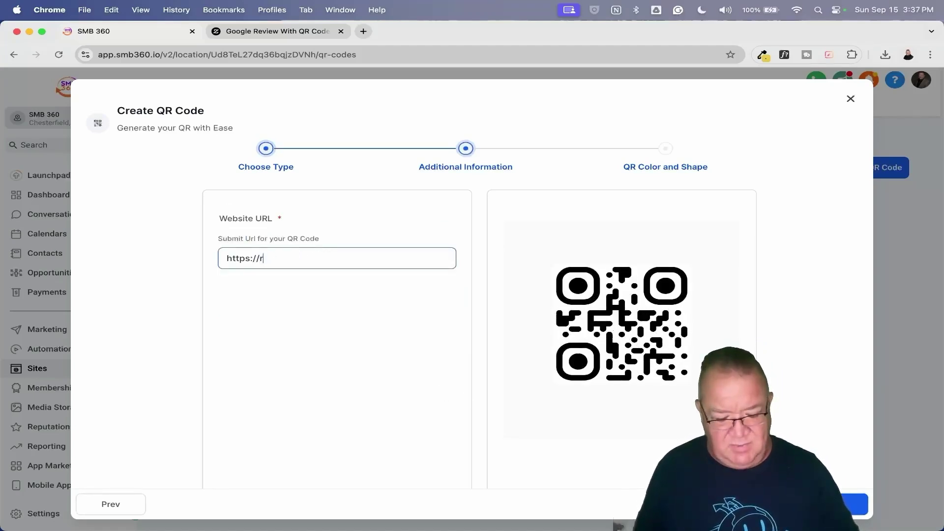
type("ayodaniel.")
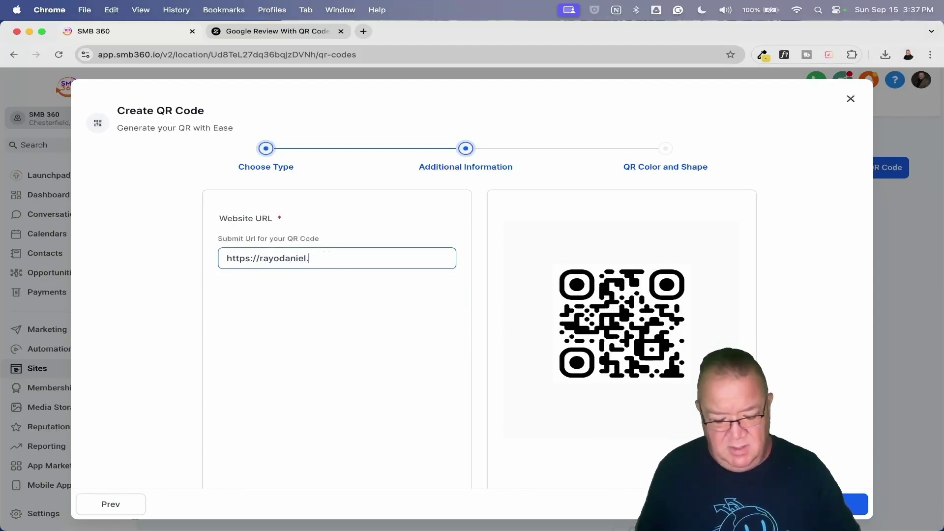
type("com")
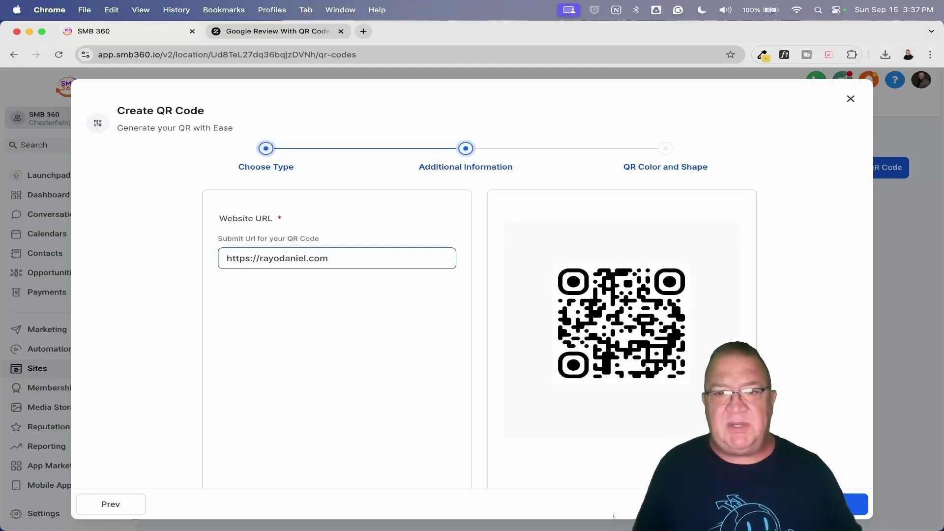
key("Return")
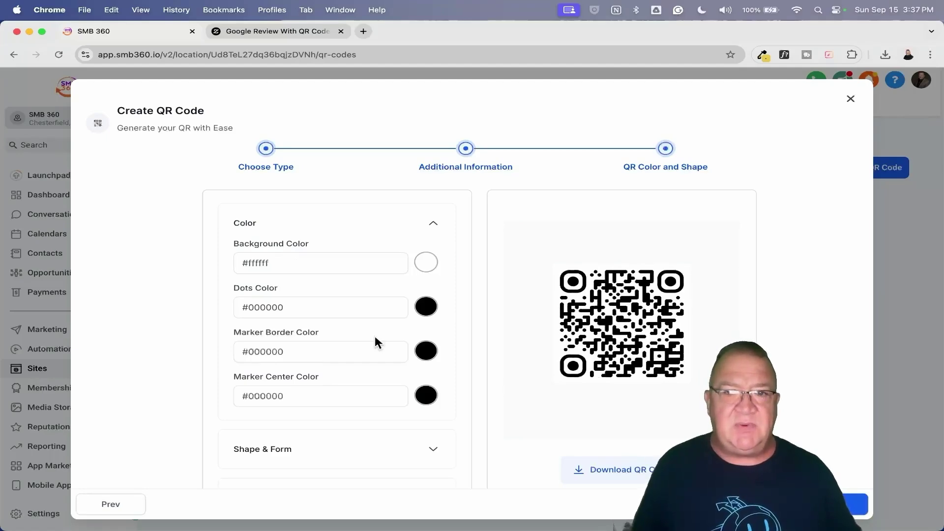
- Review the Shape & Form and Logo options, then go back to the Website URL field
scroll(367, 339, "down", 3)
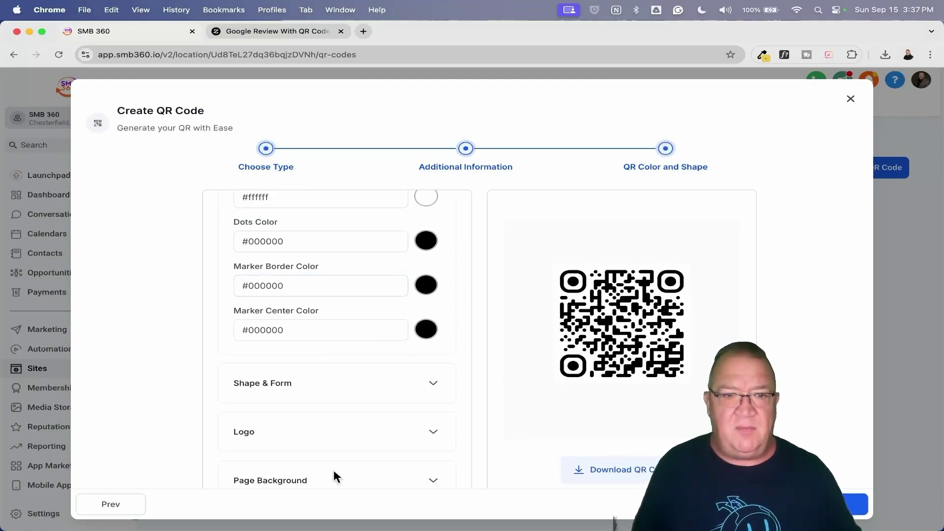
left_click(428, 383)
scroll(428, 382, "down", 2)
left_click(436, 432)
scroll(423, 436, "down", 5)
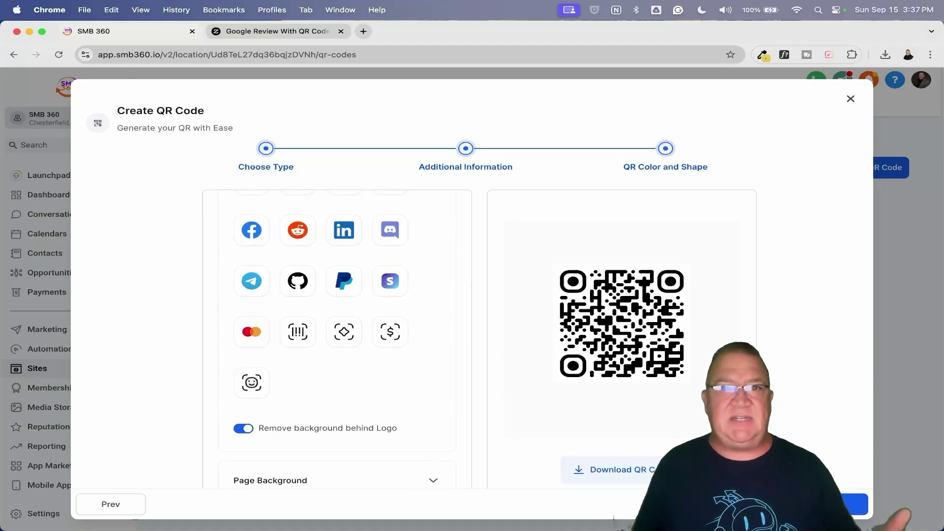
scroll(621, 305, "down", 2)
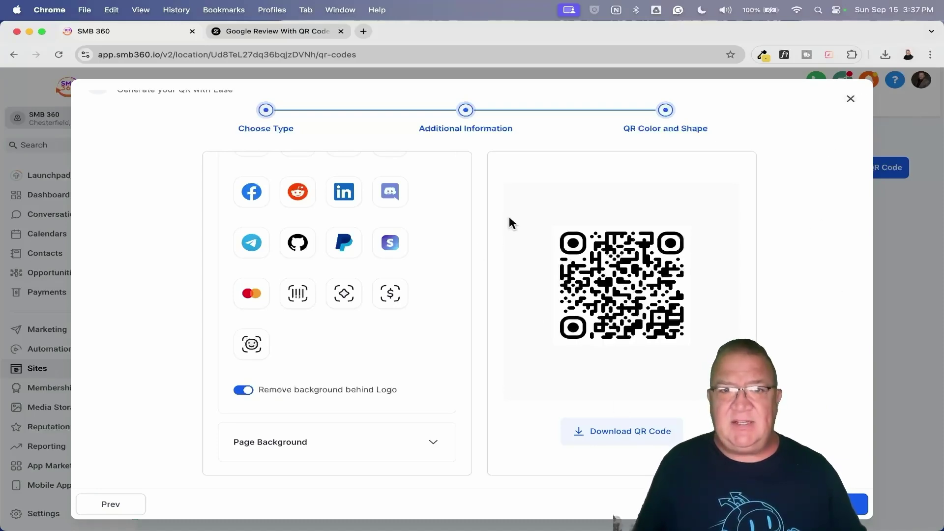
left_click(111, 506)
left_click(278, 220)
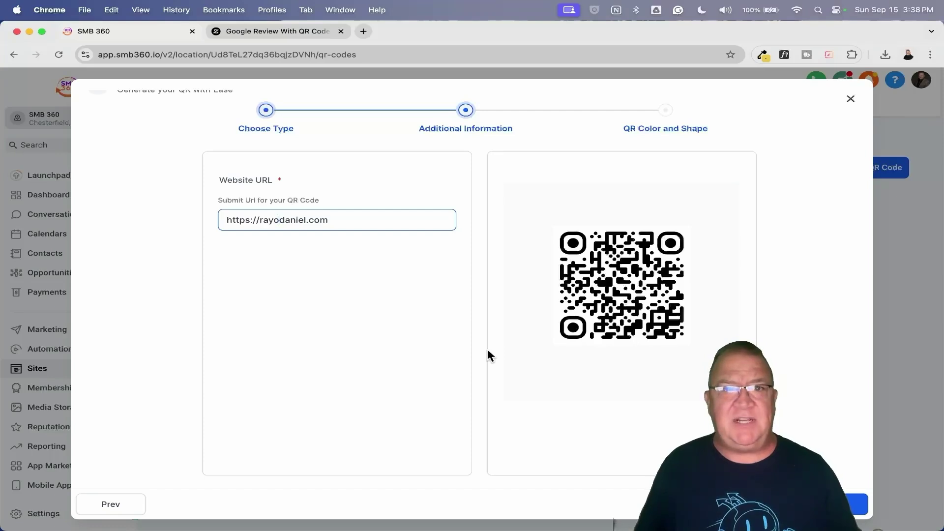
- Close the Create QR Code dialog and choose No to discard Blog Site
left_click(850, 98)
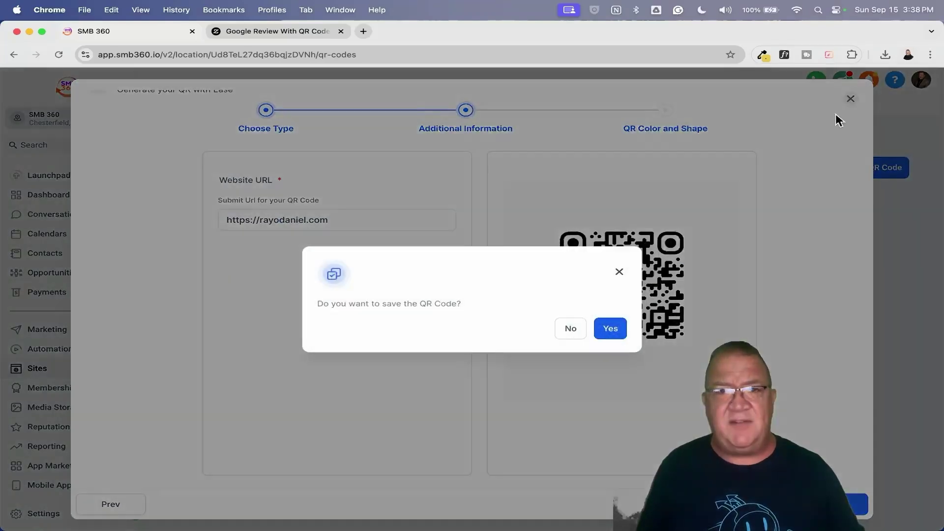
left_click(567, 329)
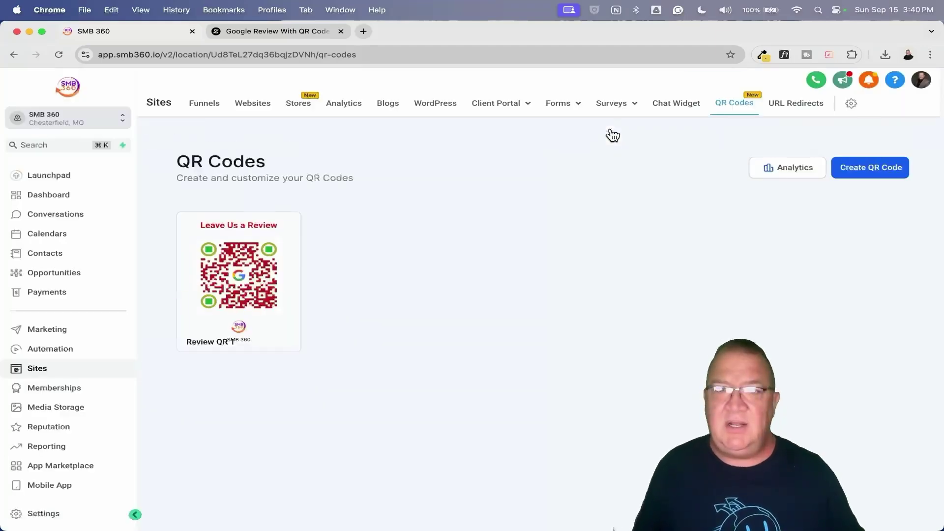
- View QR Analytics showing 0 scans for Review QR 1, then return to the QR Codes tab
left_click(780, 168)
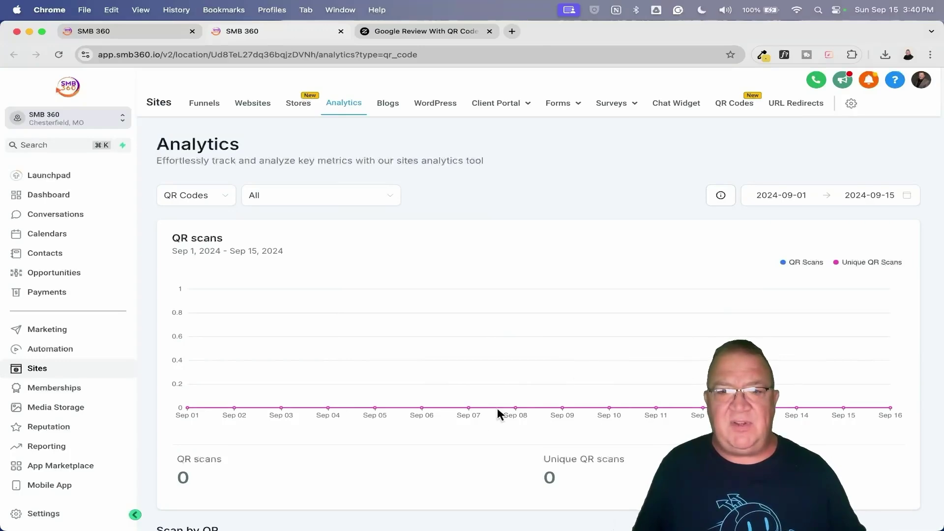
scroll(573, 396, "down", 3)
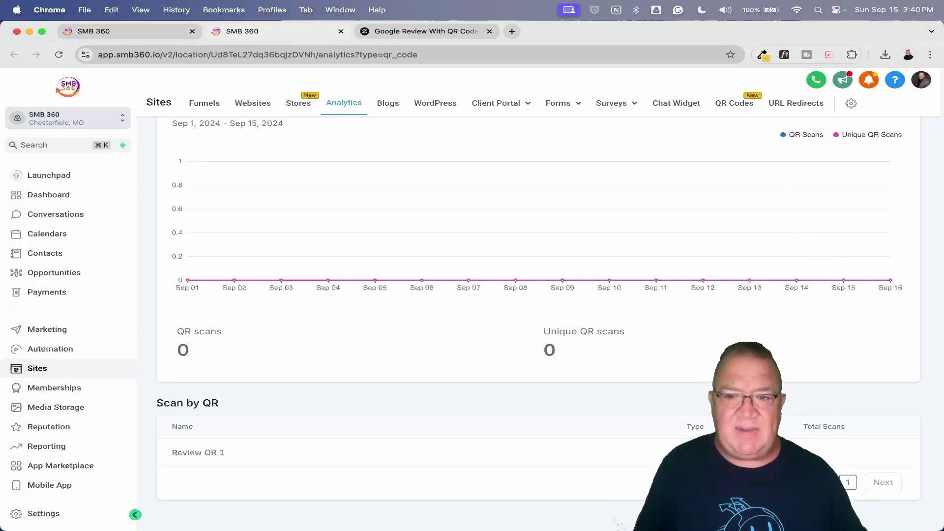
scroll(615, 529, "up", 5)
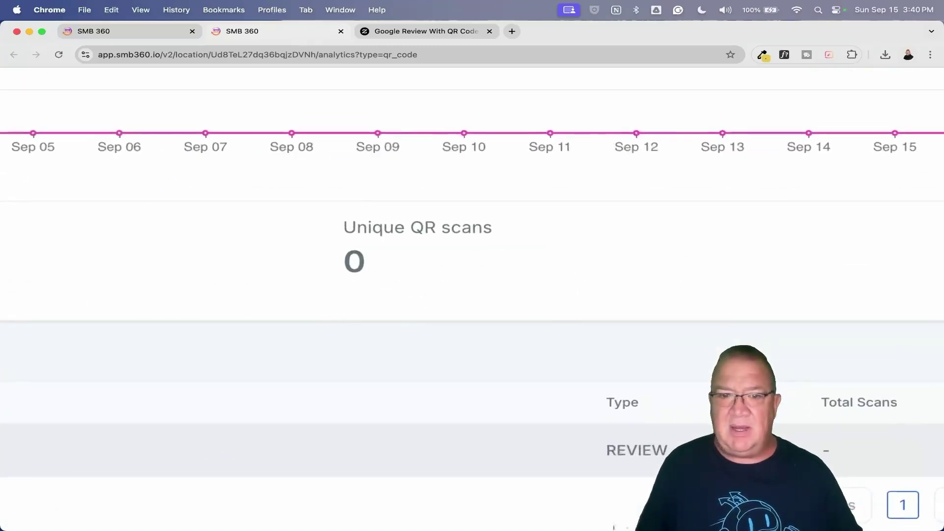
scroll(224, 413, "left", 8)
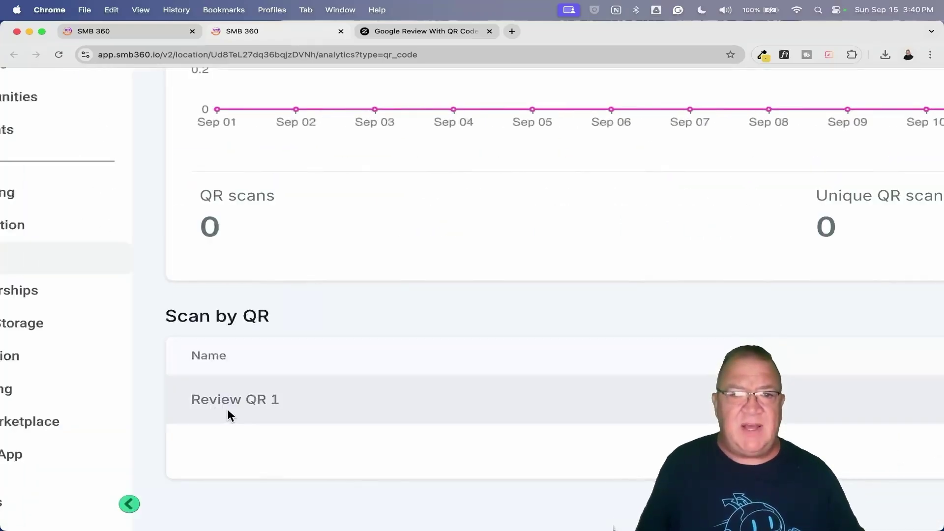
scroll(223, 409, "right", 10)
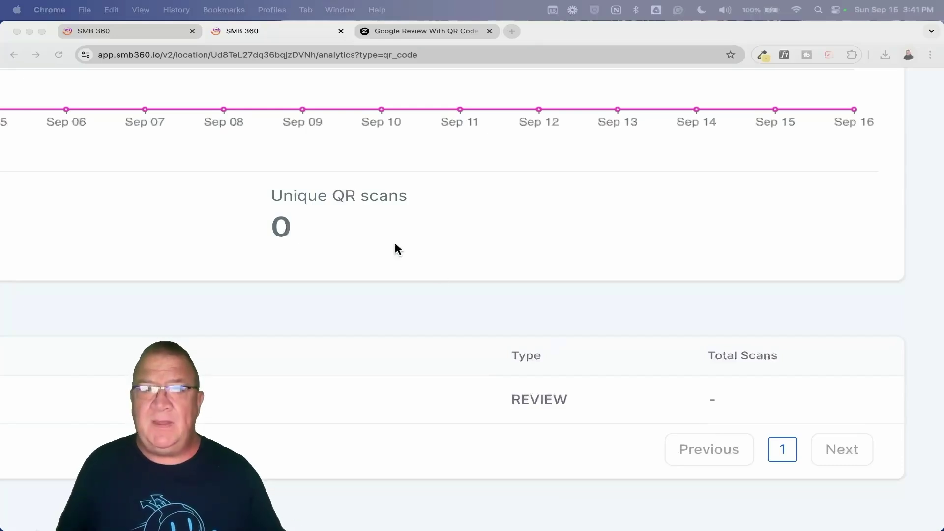
key("Escape")
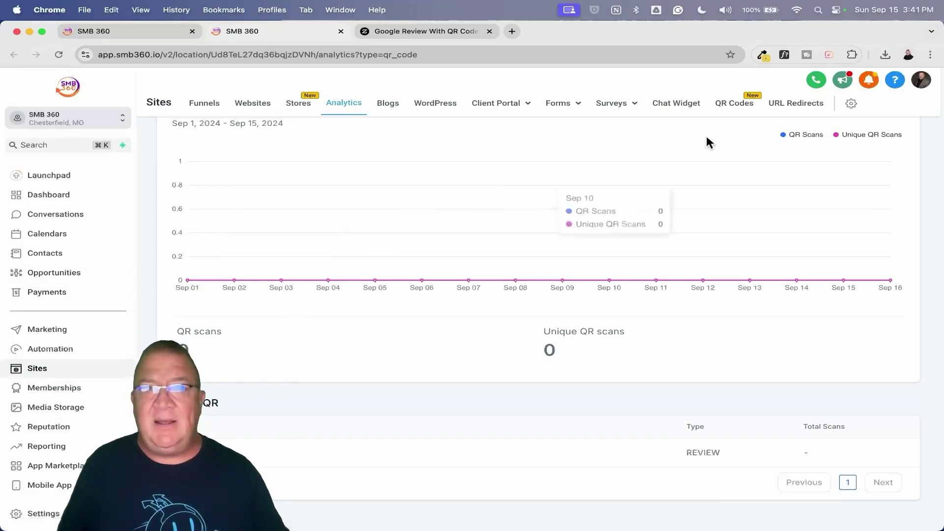
left_click(730, 107)
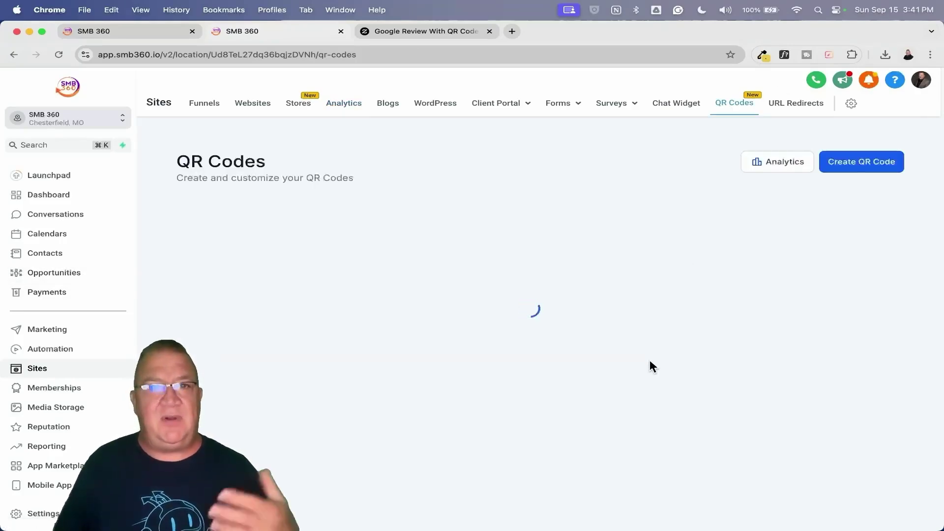